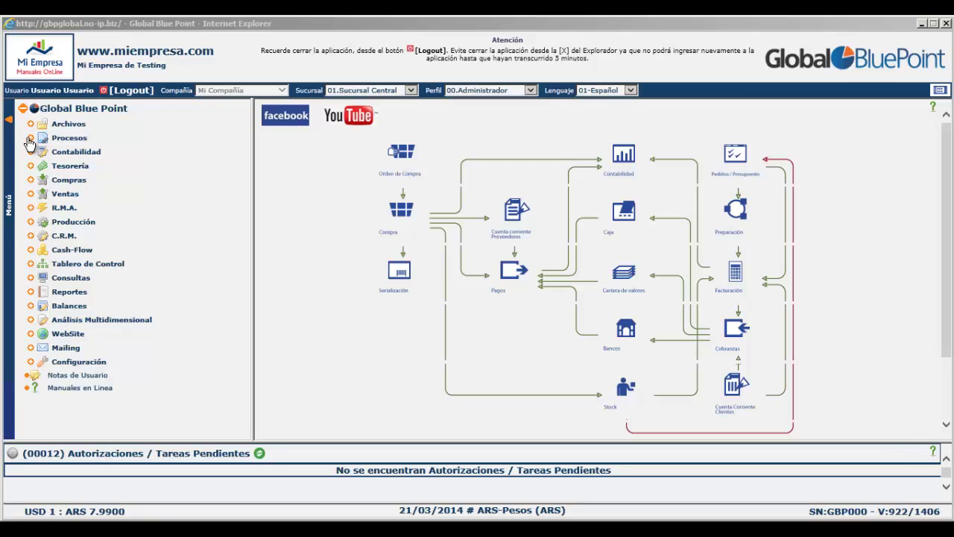
Search Edición Configurable de Precios / Datos for recently entered articles.
{"action": "left_click", "coordinate": [30, 138]}
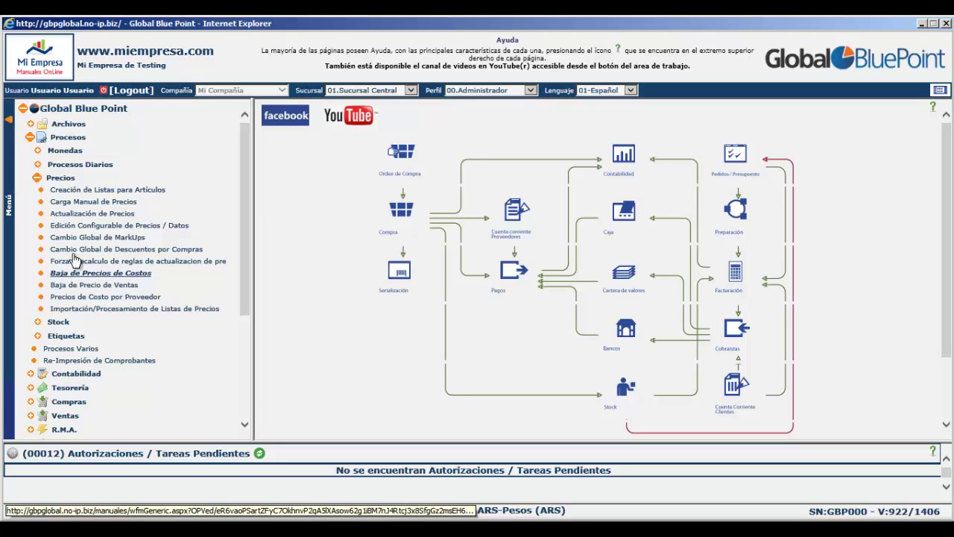
{"action": "left_click", "coordinate": [73, 229]}
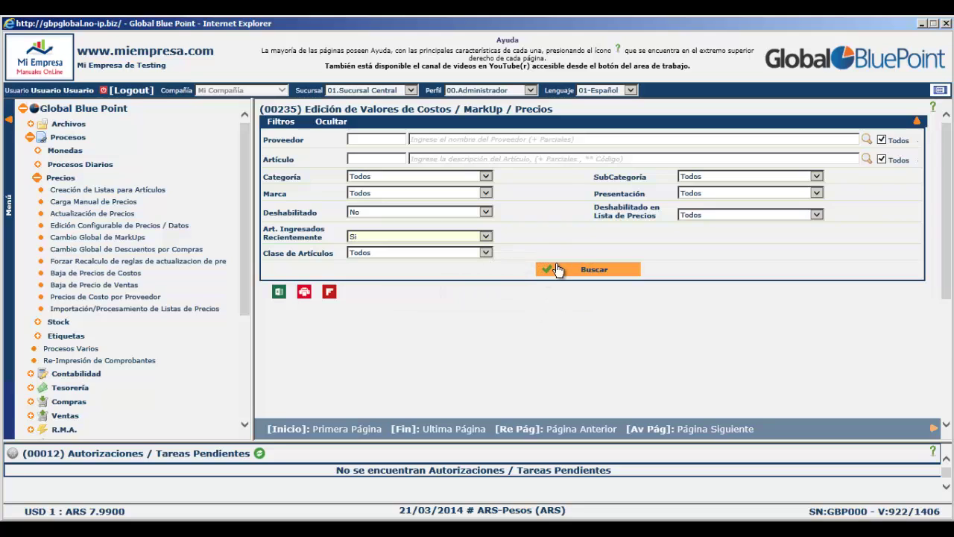
{"action": "left_click", "coordinate": [557, 269]}
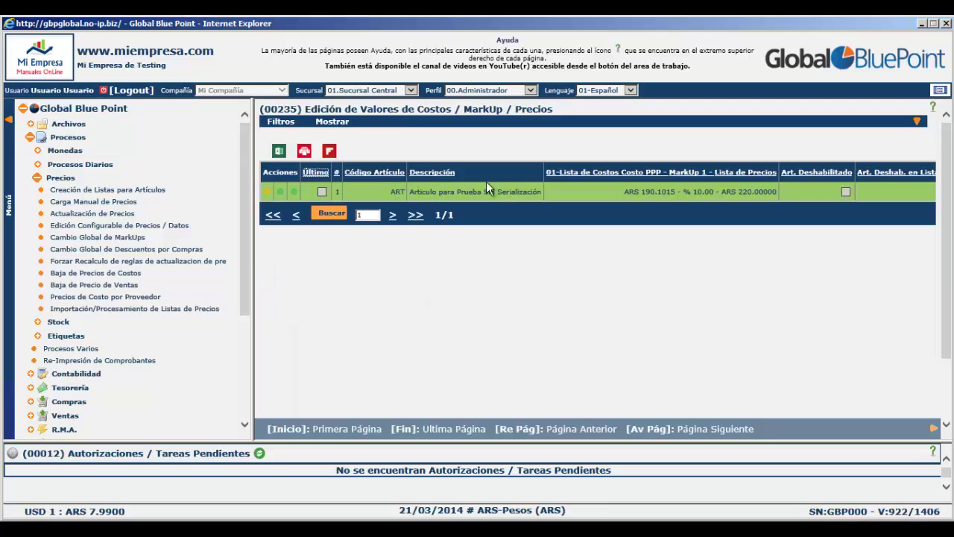
Set the Lista de Precios price of Articulo para Prueba Sin Serialización to 225 ARS, recalculate and save the article.
{"action": "left_click", "coordinate": [269, 193]}
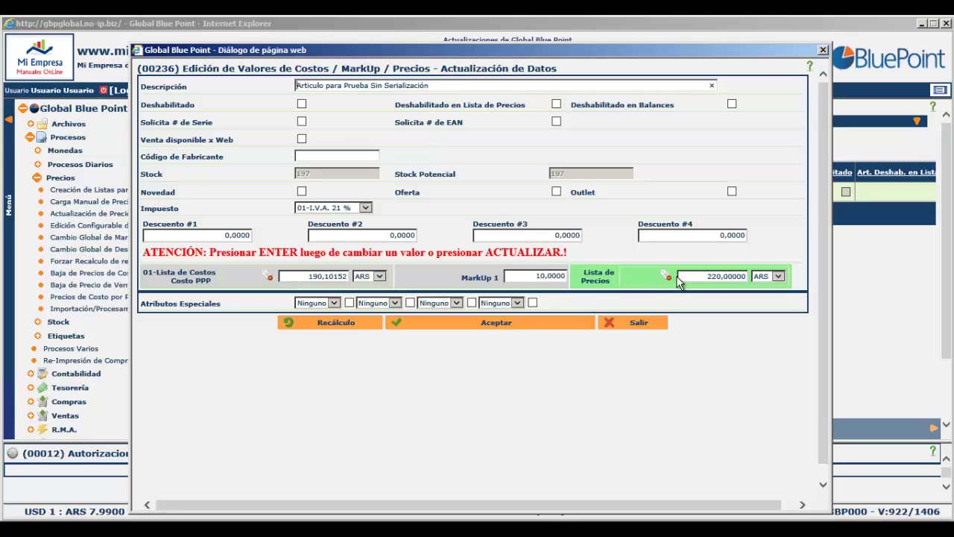
{"action": "left_click_drag", "start_coordinate": [705, 274], "coordinate": [774, 272]}
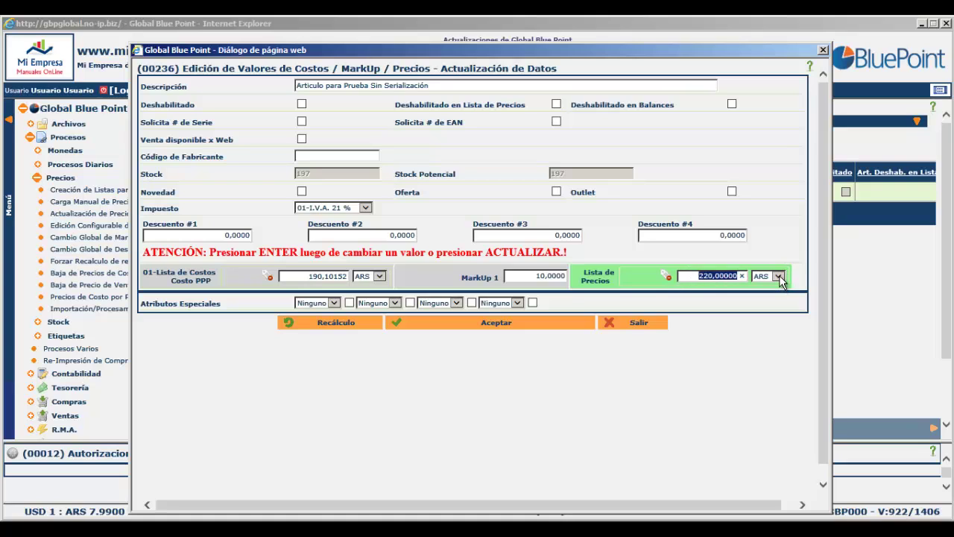
{"action": "type", "text": "25"}
{"action": "key", "text": "Return"}
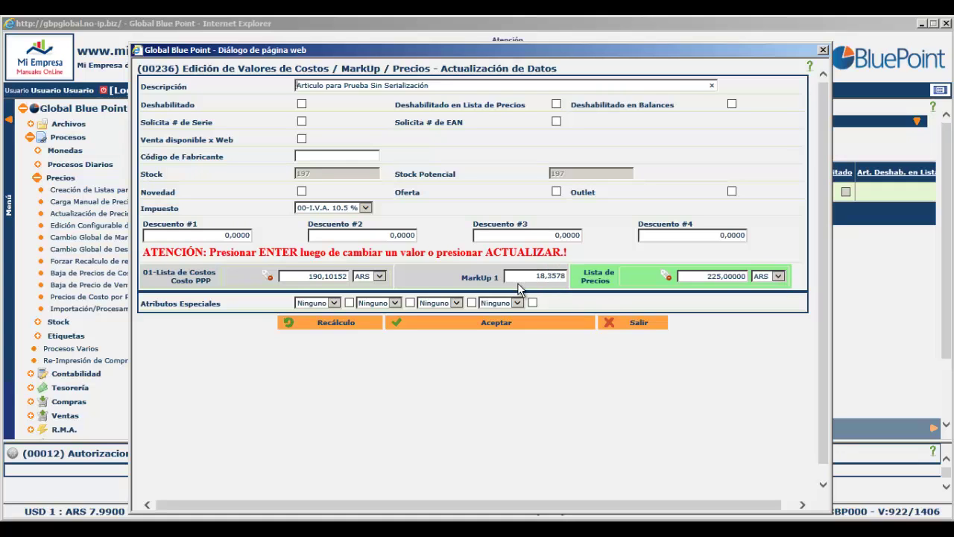
{"action": "left_click", "coordinate": [483, 323]}
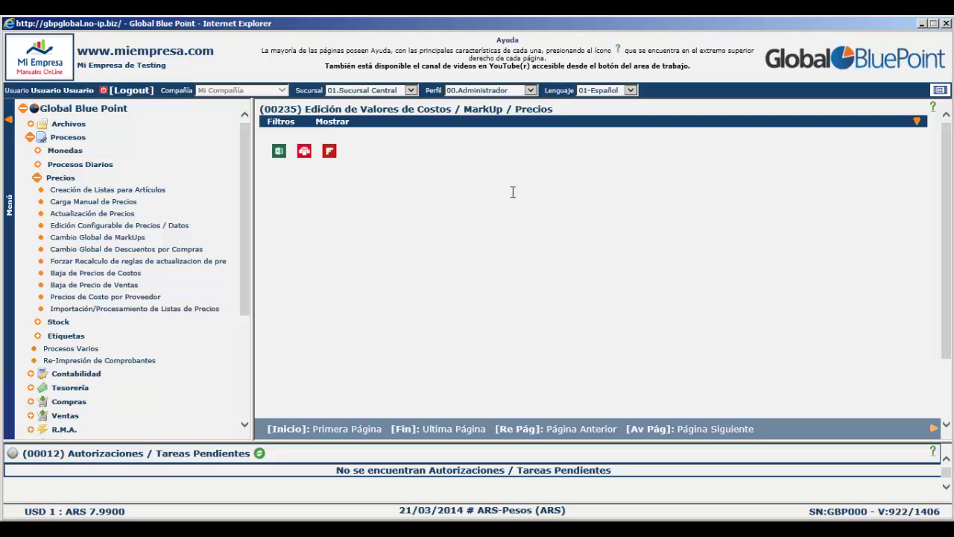
Repeat the article search with Art. Ingresados Recientemente set to Todos, and view the data of Articulo para Prueba con EAN.
{"action": "left_click", "coordinate": [562, 123]}
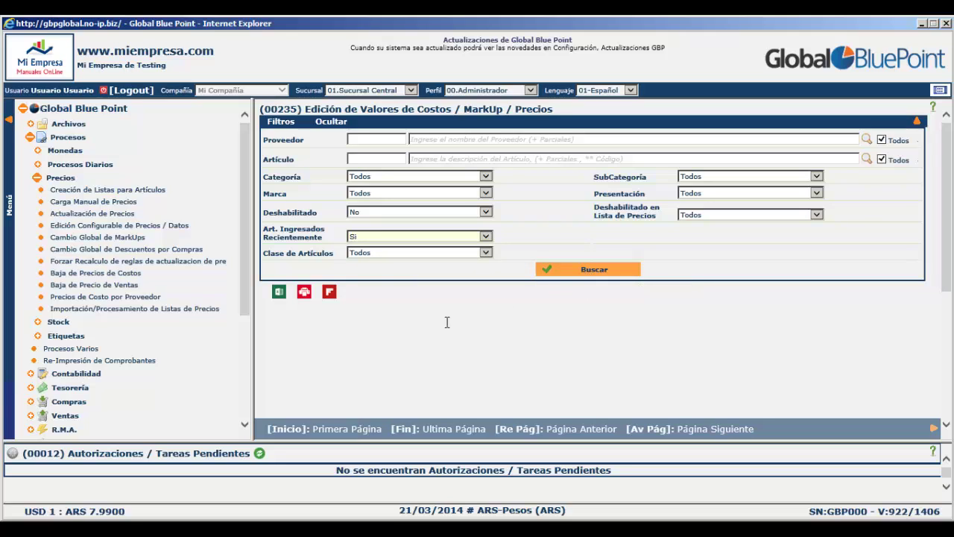
{"action": "left_click", "coordinate": [564, 270]}
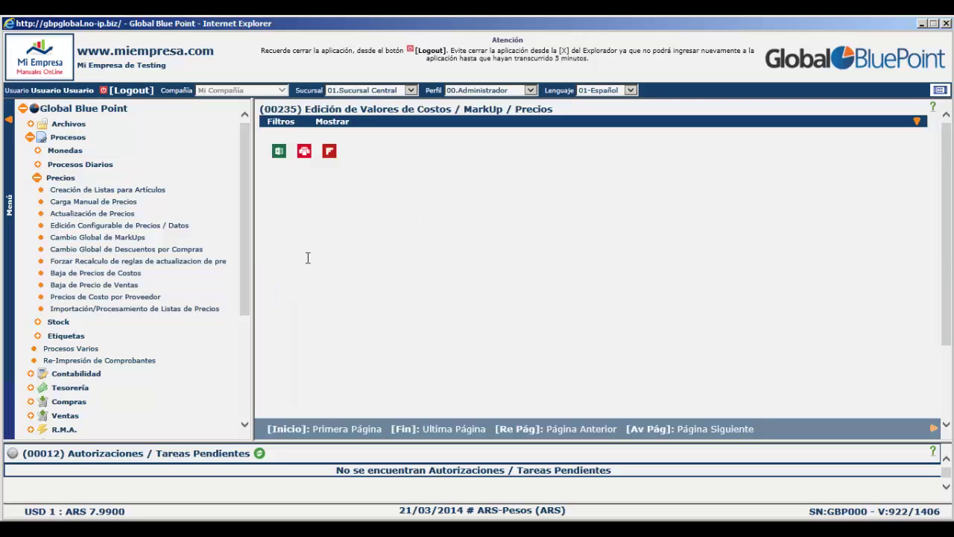
{"action": "left_click", "coordinate": [331, 124]}
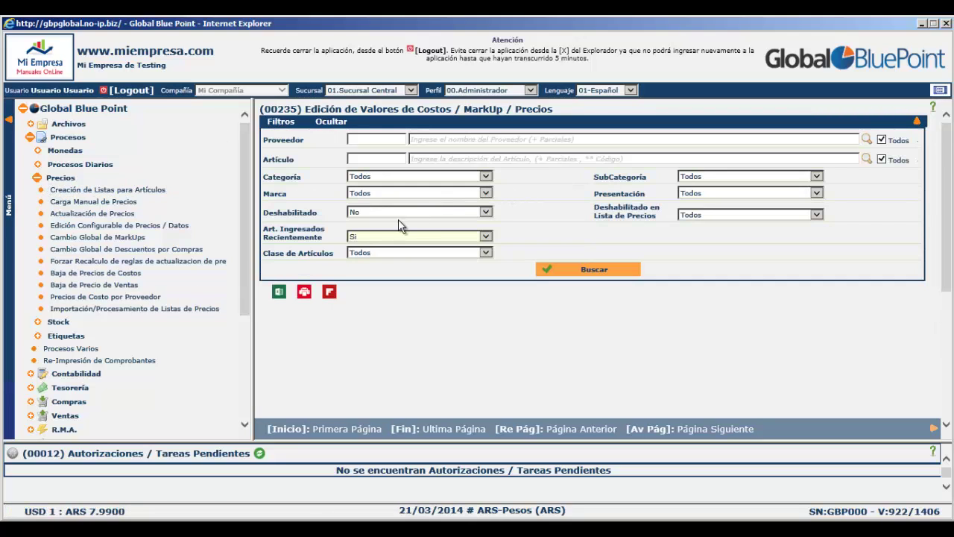
{"action": "left_click", "coordinate": [357, 239]}
{"action": "left_click", "coordinate": [373, 228]}
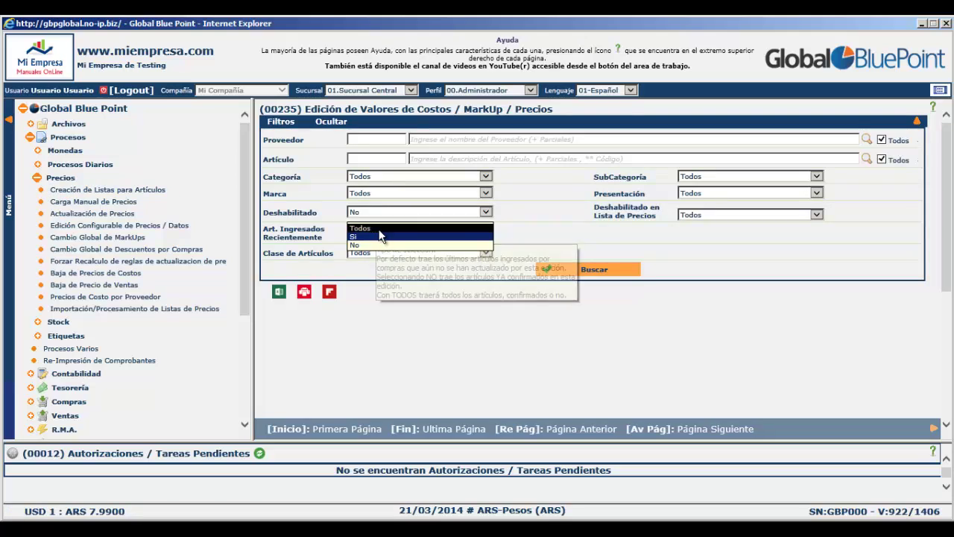
{"action": "left_click", "coordinate": [560, 266]}
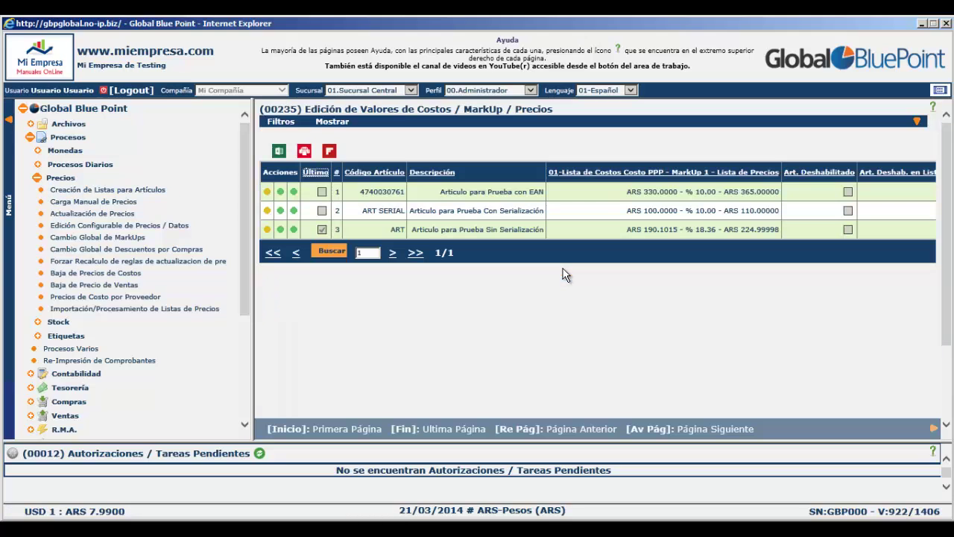
{"action": "left_click", "coordinate": [266, 195]}
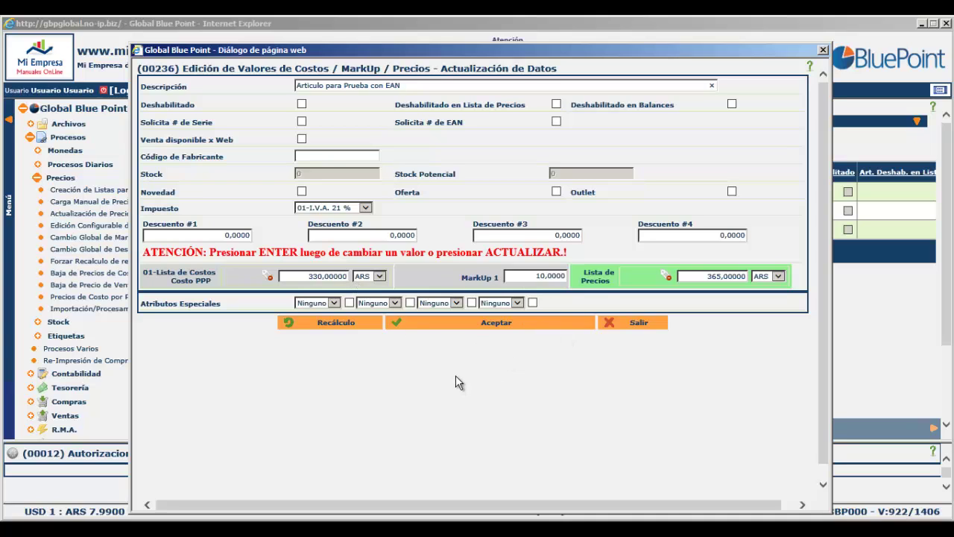
{"action": "left_click", "coordinate": [640, 323]}
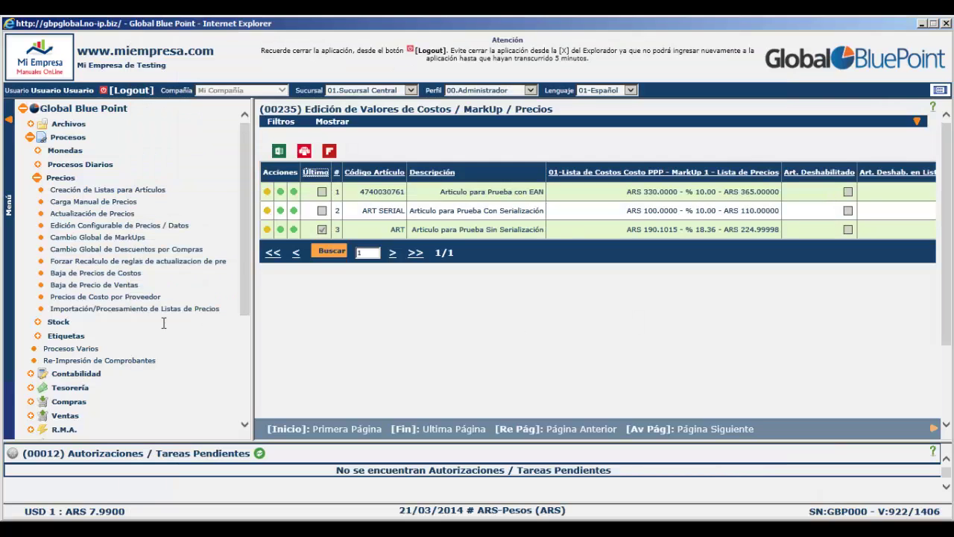
Rename the existing price list as 01.Lista de Precios in the Listas de Precios configuration.
{"action": "scroll", "coordinate": [95, 265], "scroll_direction": "down", "scroll_amount": 4}
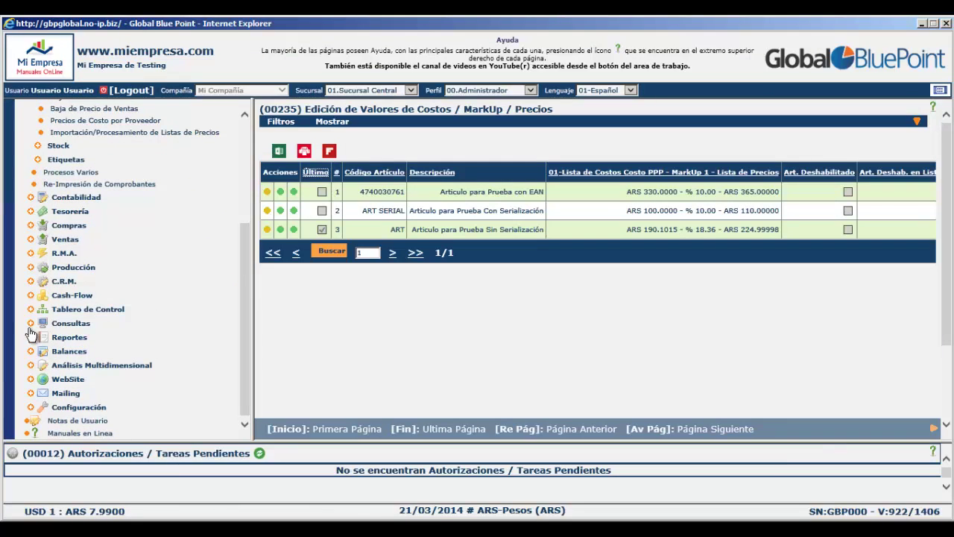
{"action": "left_click", "coordinate": [32, 409]}
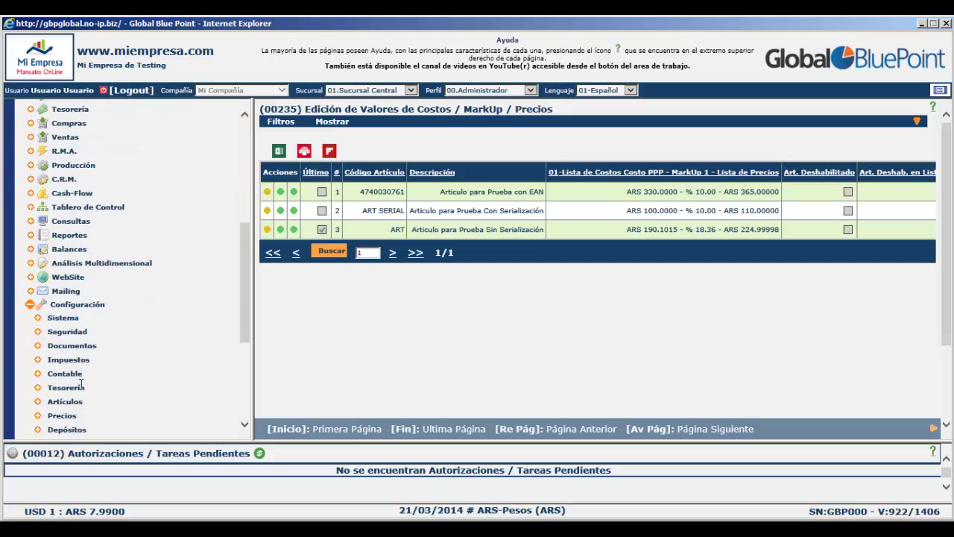
{"action": "scroll", "coordinate": [36, 357], "scroll_direction": "down", "scroll_amount": 5}
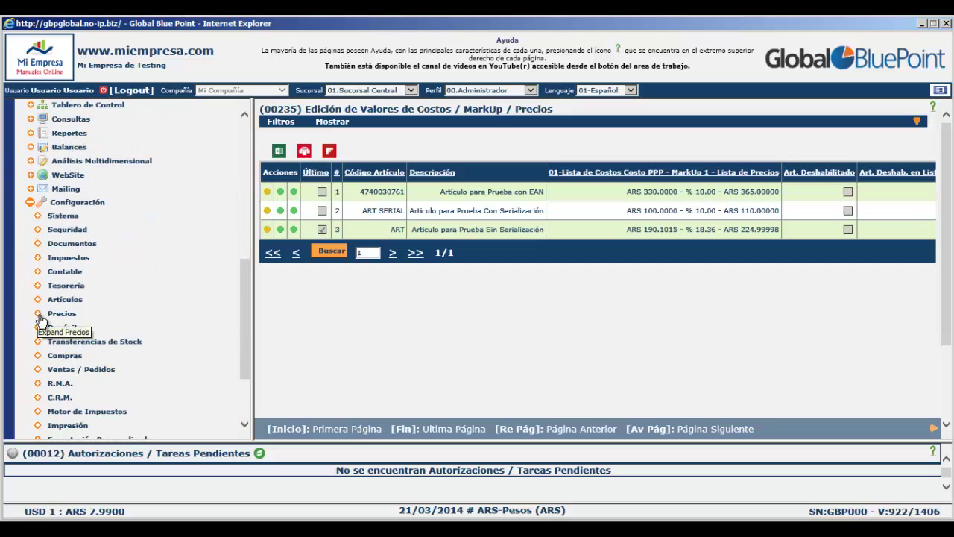
{"action": "left_click", "coordinate": [37, 316]}
{"action": "scroll", "coordinate": [119, 358], "scroll_direction": "down", "scroll_amount": 2}
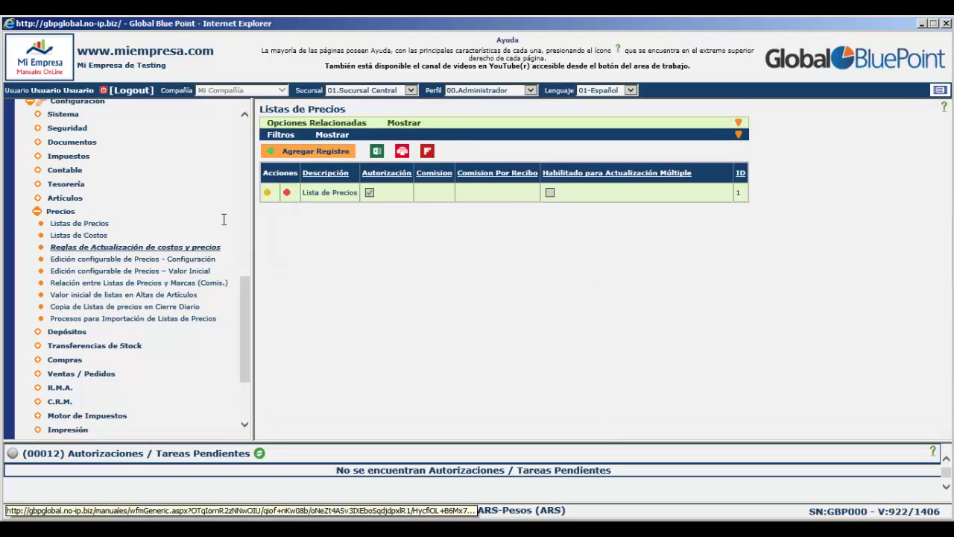
{"action": "left_click", "coordinate": [265, 196]}
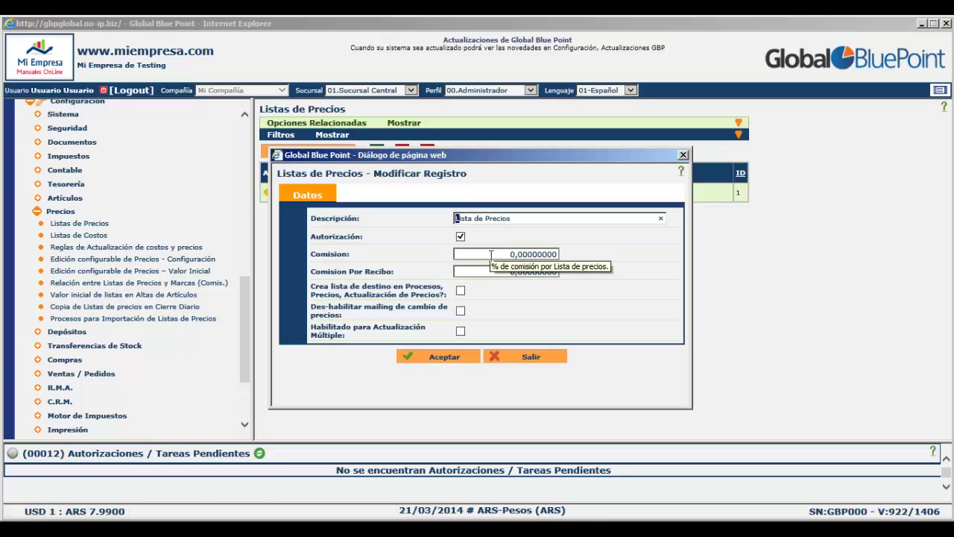
{"action": "type", "text": "01."}
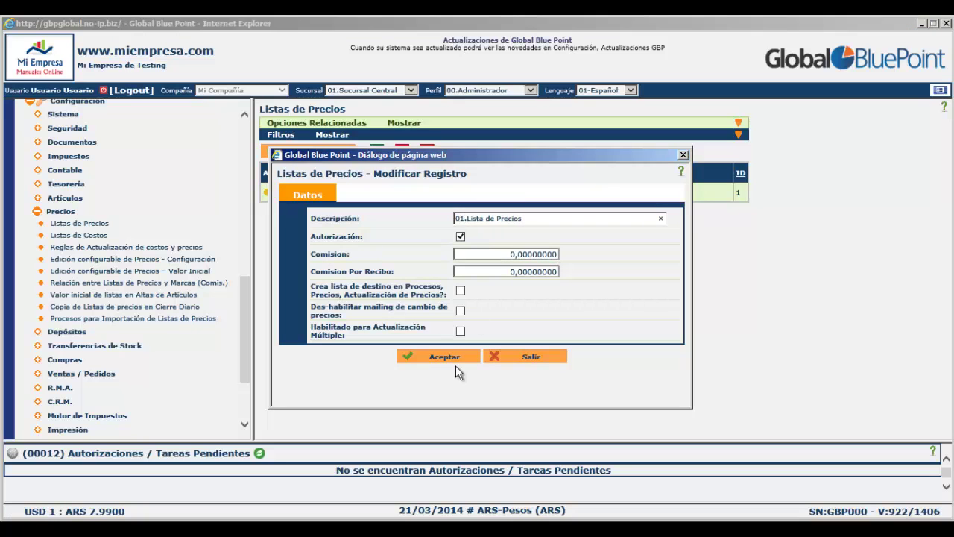
{"action": "left_click", "coordinate": [452, 358]}
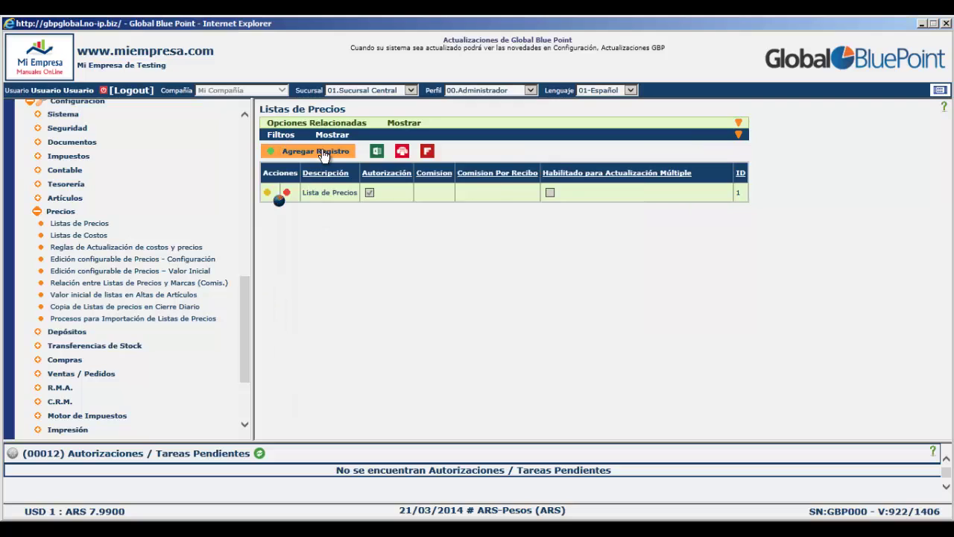
Add a new price list with the description 02.Lista Minorista.
{"action": "left_click", "coordinate": [322, 152]}
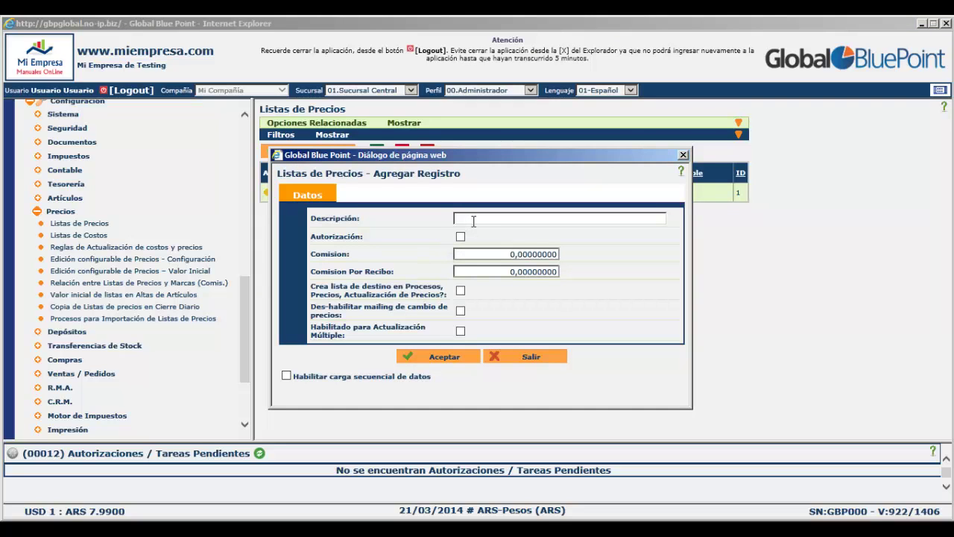
{"action": "type", "text": "02.lista"}
{"action": "type", "text": "sta"}
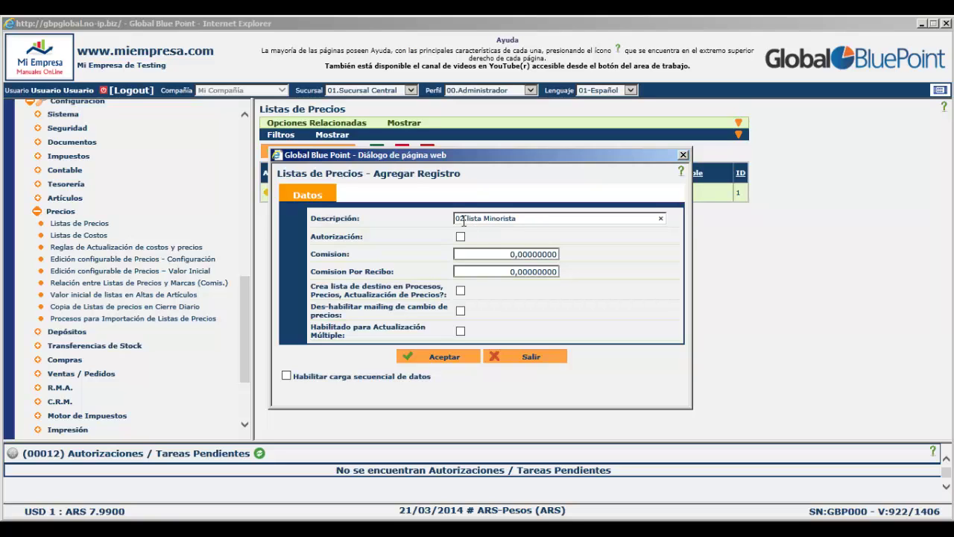
{"action": "left_click", "coordinate": [465, 220]}
{"action": "left_click", "coordinate": [452, 356]}
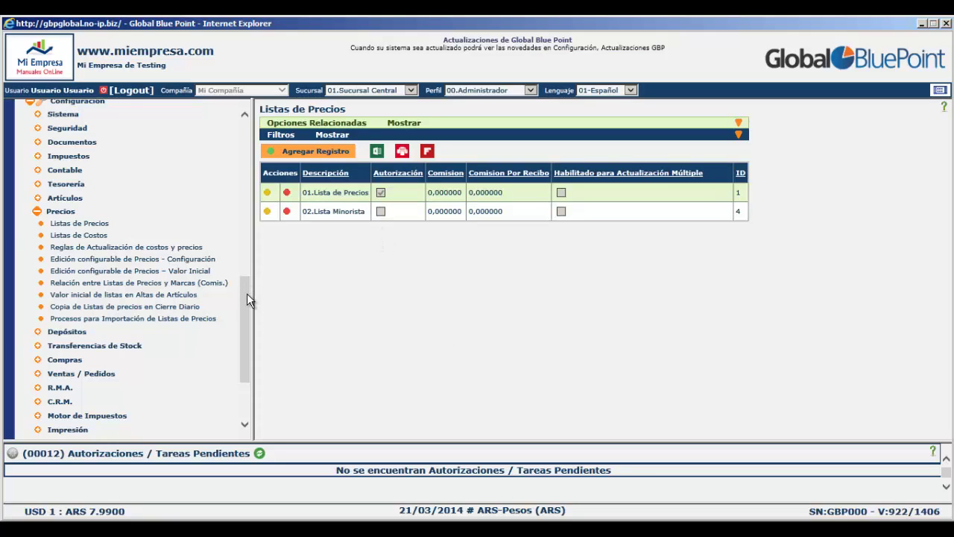
Search Edición Configurable de Precios / Datos with Art. Ingresados Recientemente on Todos and check the price lists of Articulo para Prueba con EAN.
{"action": "left_click_drag", "start_coordinate": [247, 293], "coordinate": [222, 162]}
{"action": "left_click", "coordinate": [120, 160]}
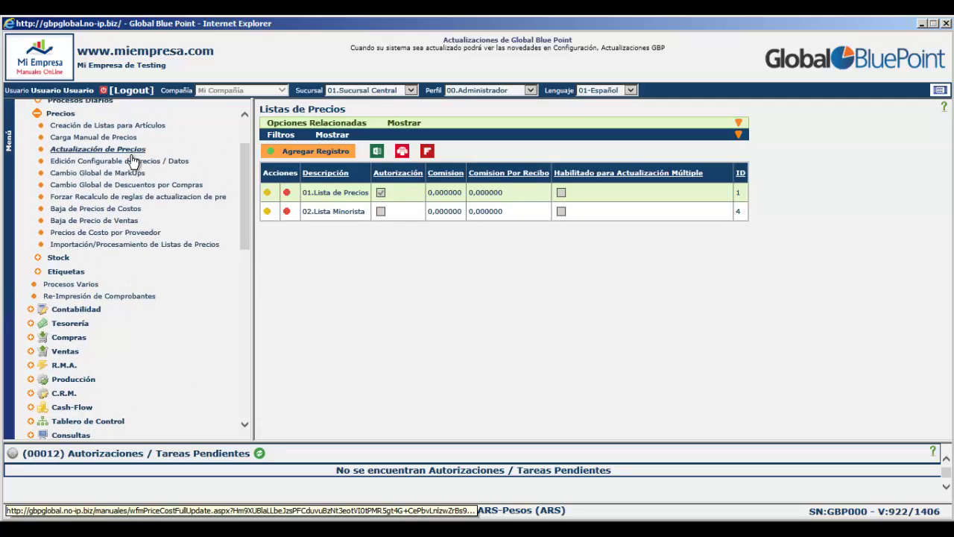
{"action": "left_click", "coordinate": [376, 236]}
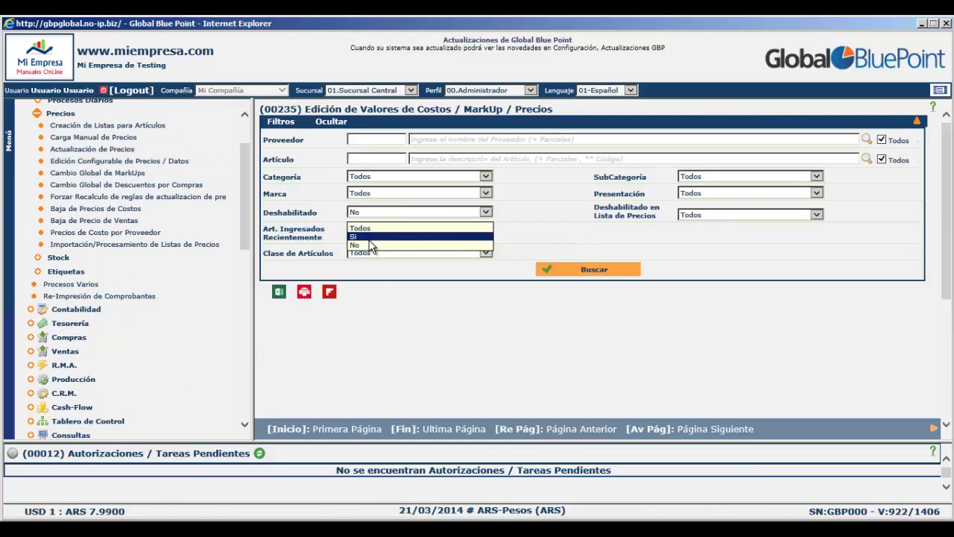
{"action": "left_click", "coordinate": [362, 244]}
{"action": "left_click", "coordinate": [542, 269]}
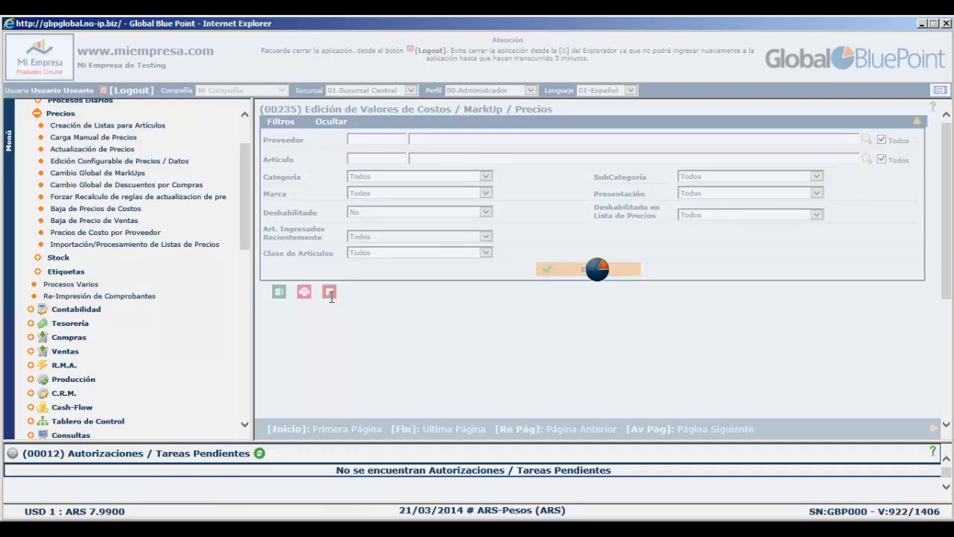
{"action": "left_click", "coordinate": [267, 195]}
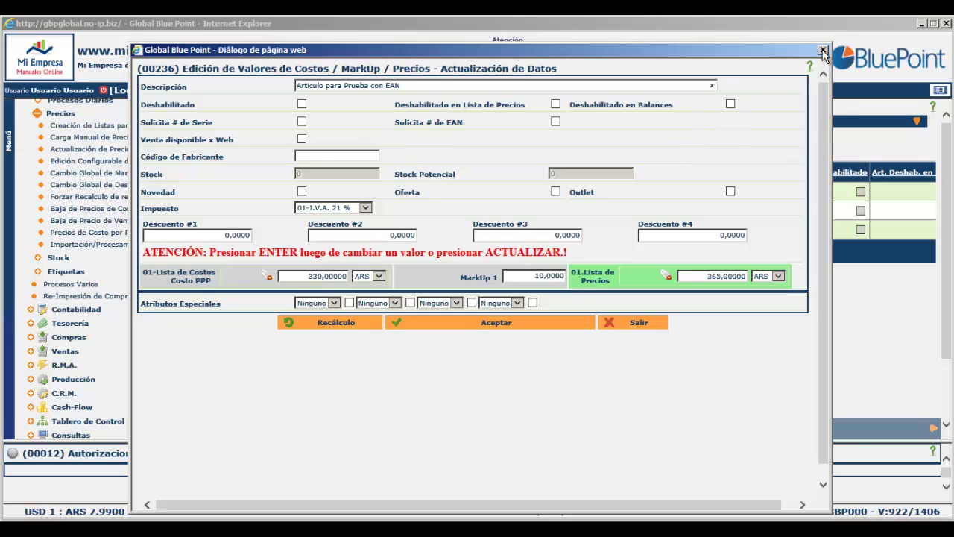
{"action": "left_click", "coordinate": [495, 322]}
Start a new record in Edición configurable de Precios - Configuración and set its Orden to 2.
{"action": "scroll", "coordinate": [110, 237], "scroll_direction": "down", "scroll_amount": 10}
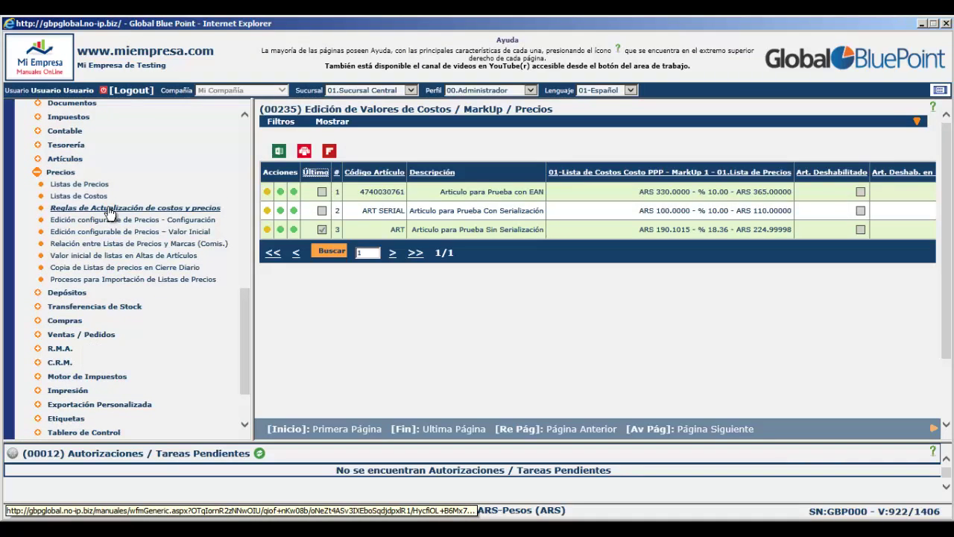
{"action": "left_click", "coordinate": [109, 222]}
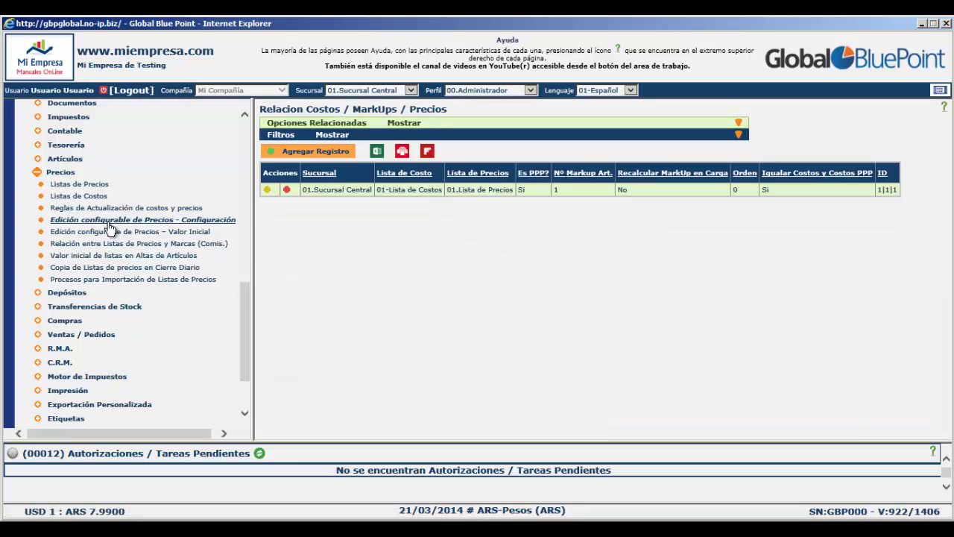
{"action": "left_click", "coordinate": [296, 151]}
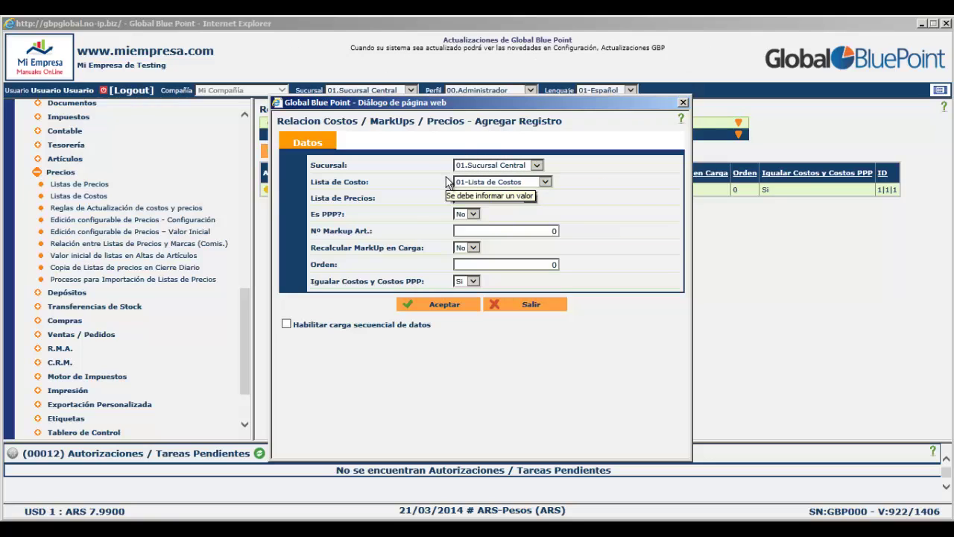
{"action": "left_click", "coordinate": [483, 266]}
{"action": "type", "text": "2"}
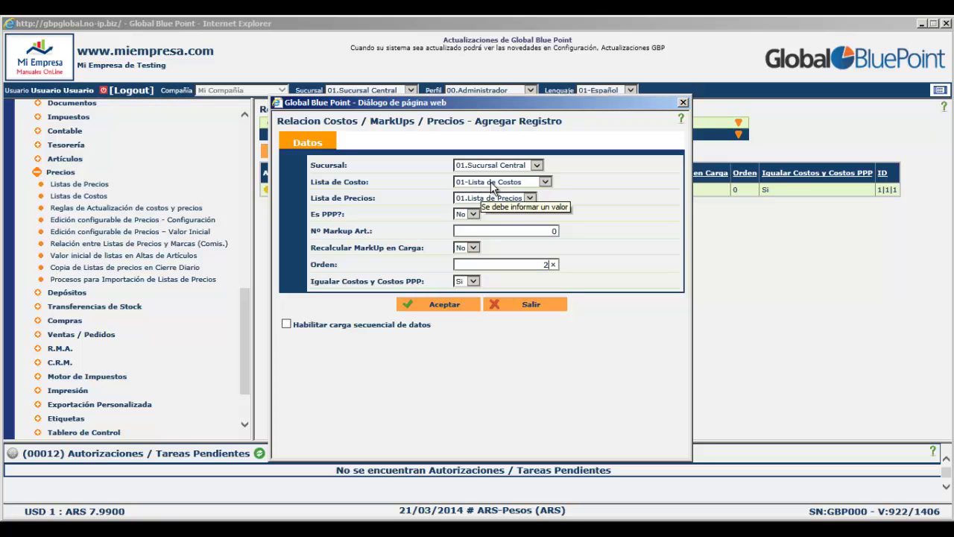
Assign 02.Lista Minorista as the new record's Lista de Precios and set Nº Markup Art. to 2.
{"action": "left_click", "coordinate": [463, 200]}
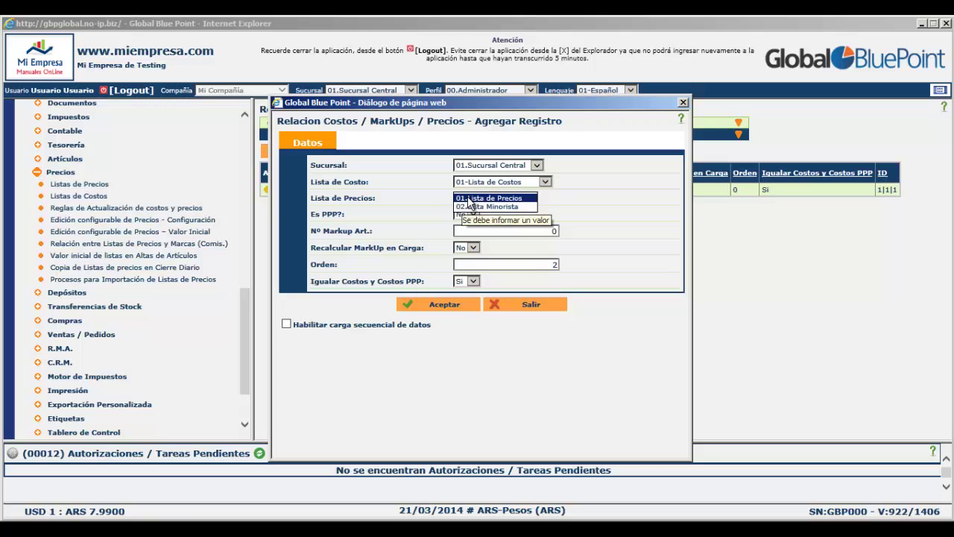
{"action": "left_click", "coordinate": [477, 213]}
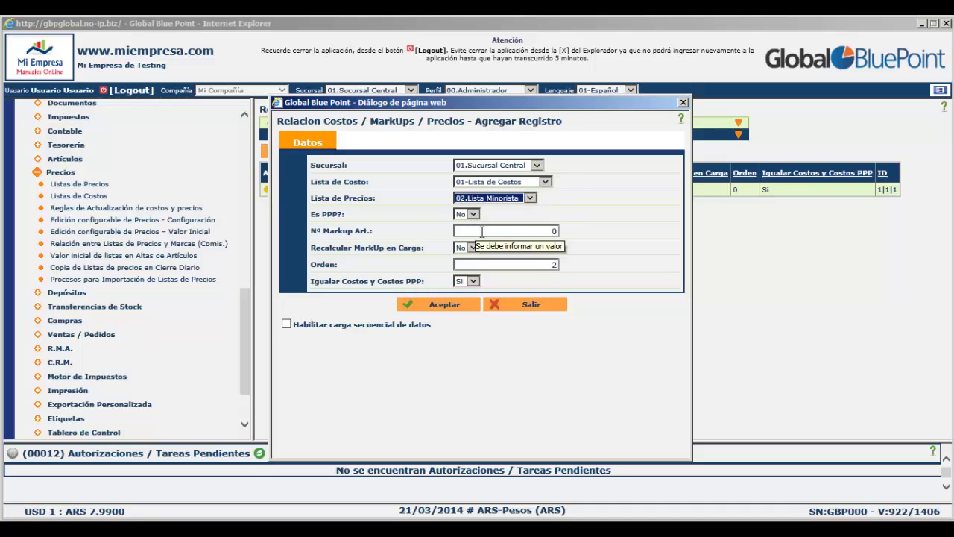
{"action": "left_click", "coordinate": [481, 232]}
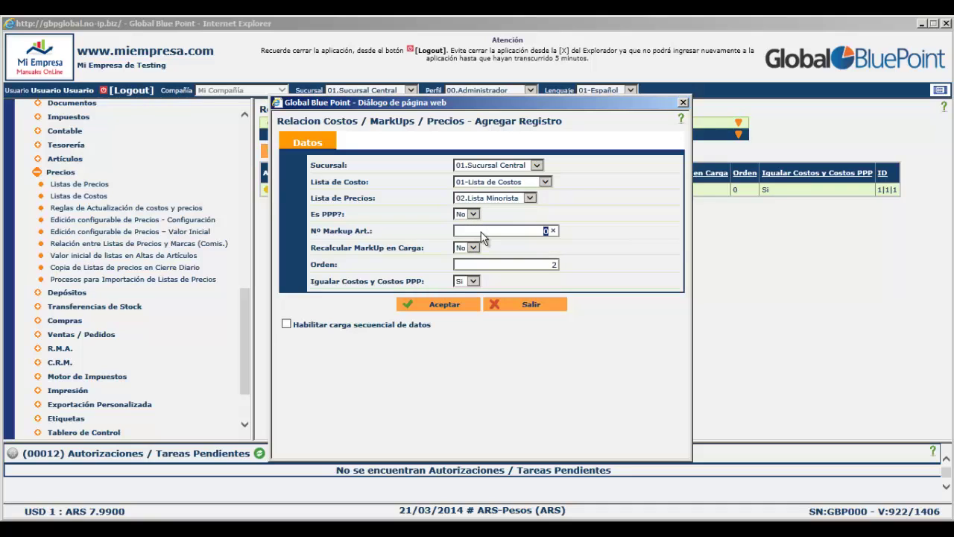
{"action": "type", "text": "2"}
{"action": "left_click_drag", "start_coordinate": [499, 105], "coordinate": [531, 92]}
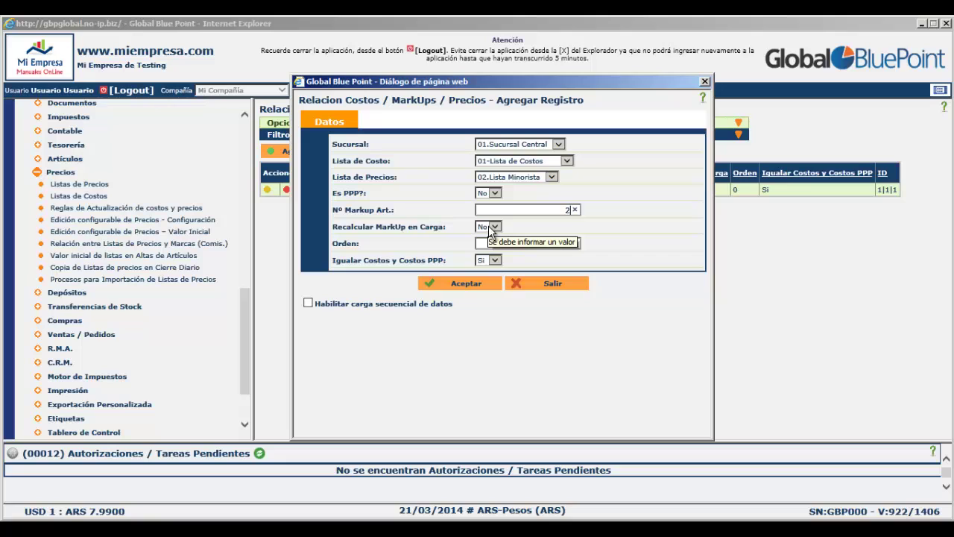
{"action": "type", "text": "2"}
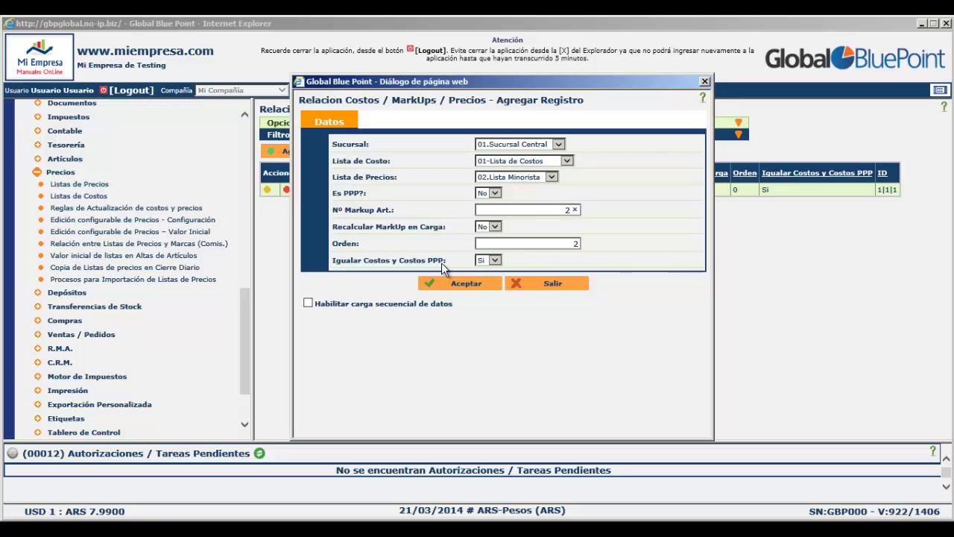
Set Igualar Costos y Costos PPP to No and save the new relation record.
{"action": "left_click", "coordinate": [494, 261]}
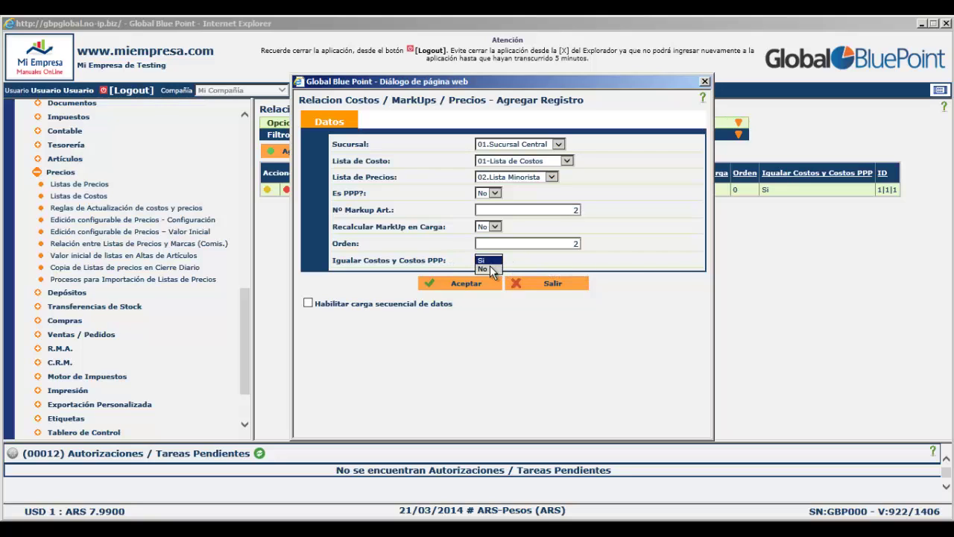
{"action": "left_click", "coordinate": [483, 277]}
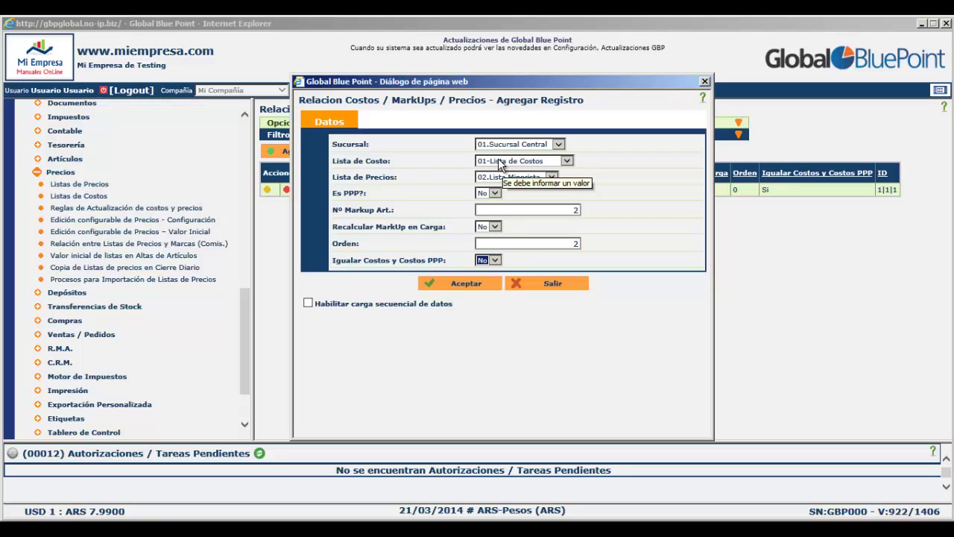
{"action": "left_click", "coordinate": [472, 287]}
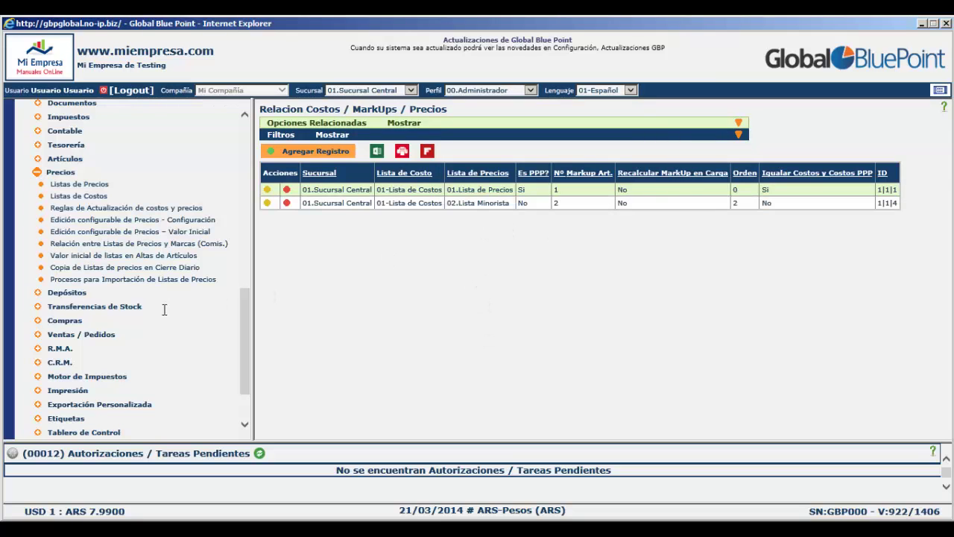
Search Edición Configurable de Precios / Datos with Art. Ingresados Recientemente on Todos, and open Articulo para Prueba con EAN for editing.
{"action": "scroll", "coordinate": [119, 312], "scroll_direction": "up", "scroll_amount": 10}
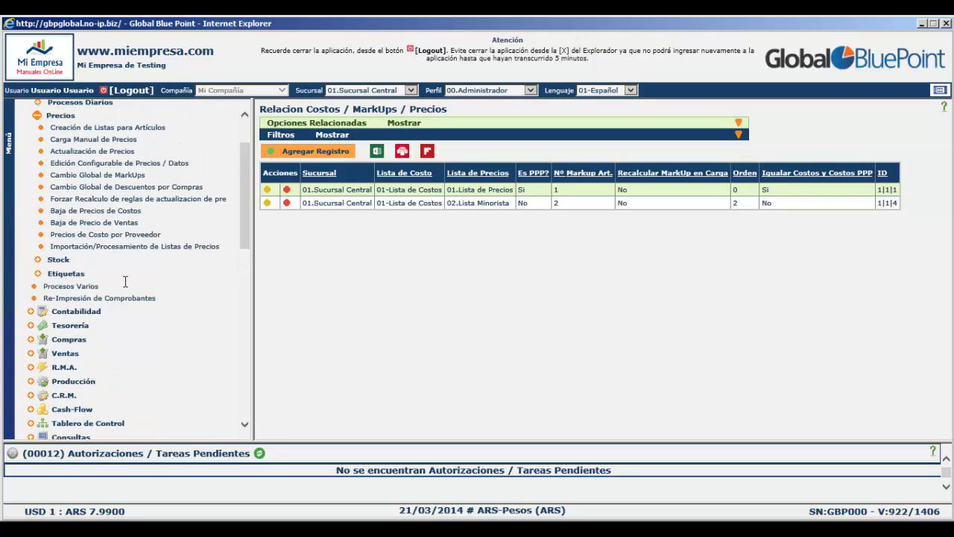
{"action": "scroll", "coordinate": [127, 285], "scroll_direction": "up", "scroll_amount": 1}
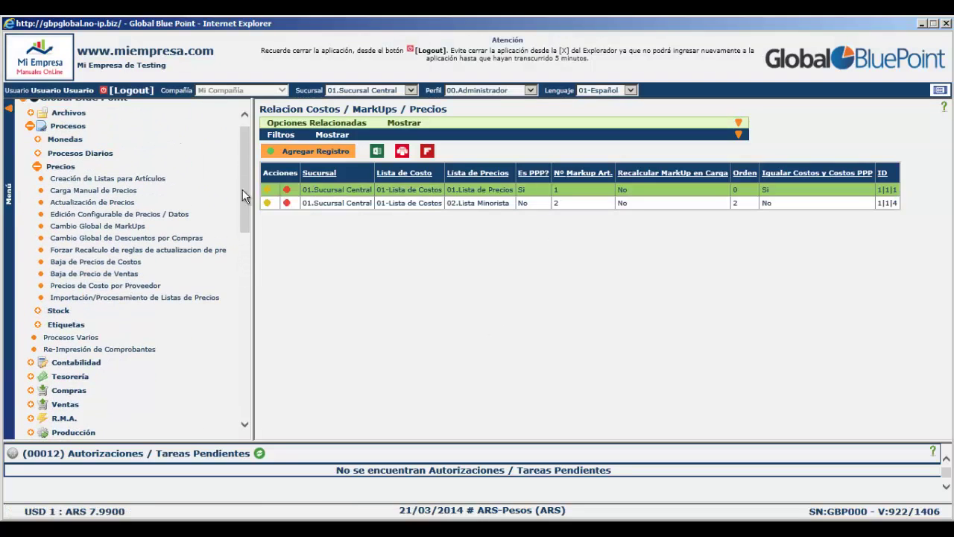
{"action": "left_click", "coordinate": [111, 214]}
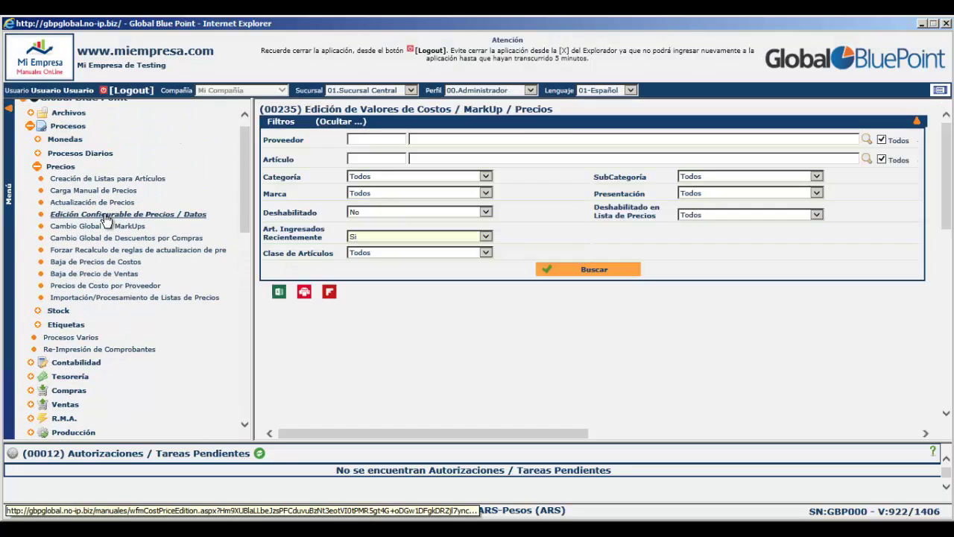
{"action": "left_click", "coordinate": [410, 236]}
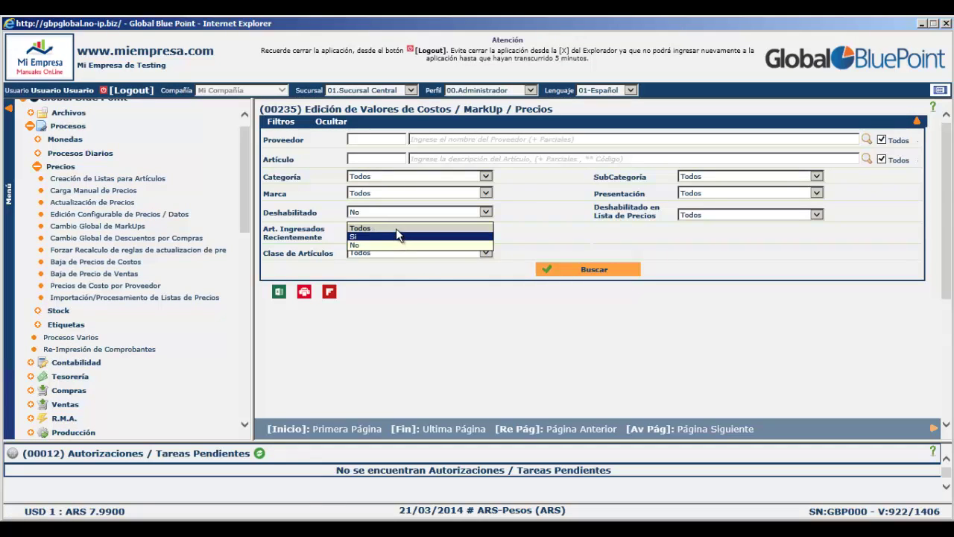
{"action": "left_click", "coordinate": [395, 228]}
{"action": "left_click", "coordinate": [566, 270]}
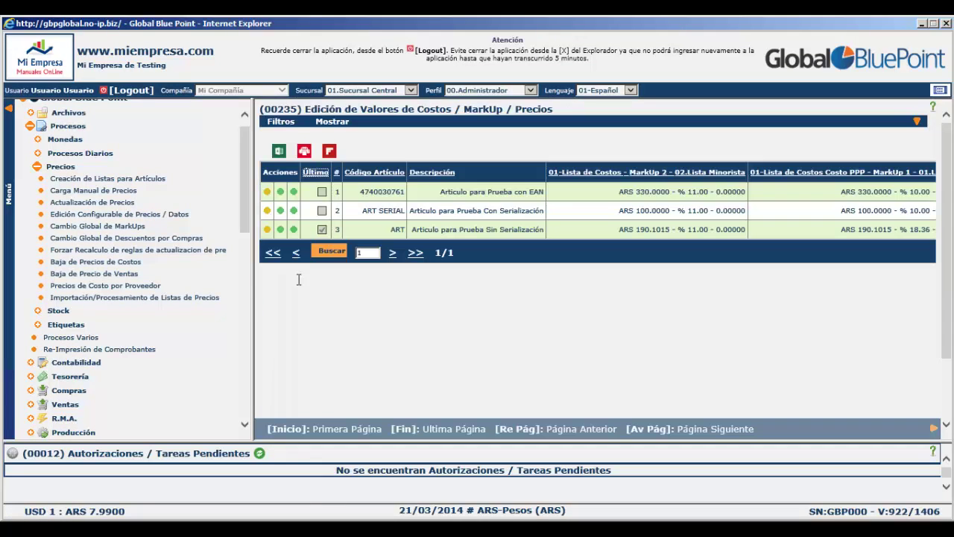
{"action": "left_click", "coordinate": [266, 193]}
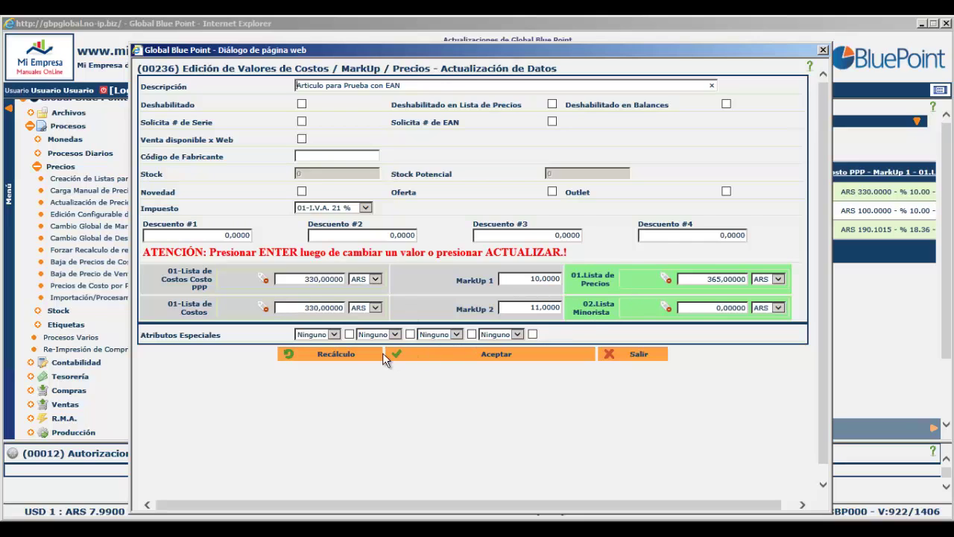
Recalculate the article's prices from cost and markup, and set MarkUp 2 to 15.
{"action": "left_click", "coordinate": [350, 356]}
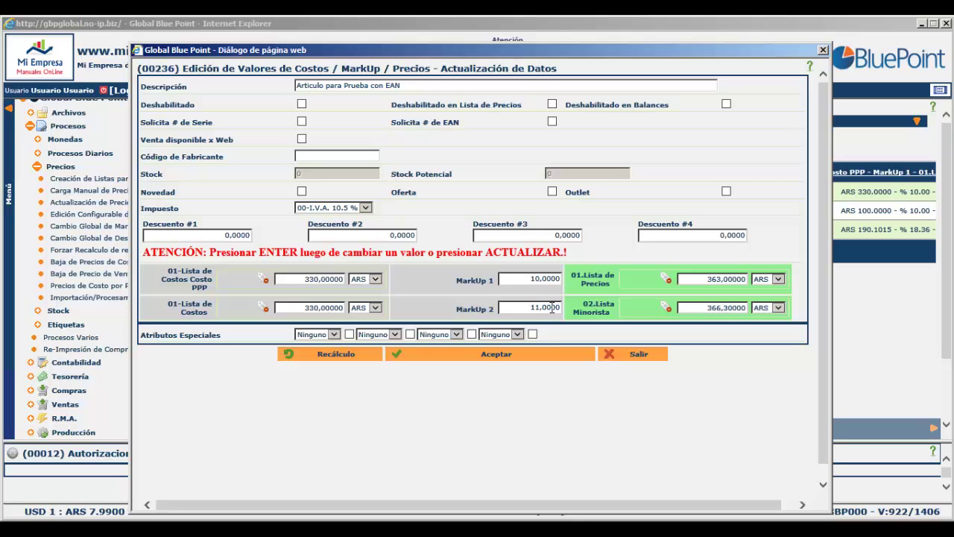
{"action": "double_click", "coordinate": [513, 309]}
{"action": "type", "text": "15"}
{"action": "key", "text": "Return"}
Set the article's 02.Lista Minorista price to 380.
{"action": "double_click", "coordinate": [699, 307]}
{"action": "type", "text": "380"}
{"action": "key", "text": "Return"}
Set the article's MarkUp 2 to 12.
{"action": "left_click", "coordinate": [517, 280]}
{"action": "left_click", "coordinate": [521, 312]}
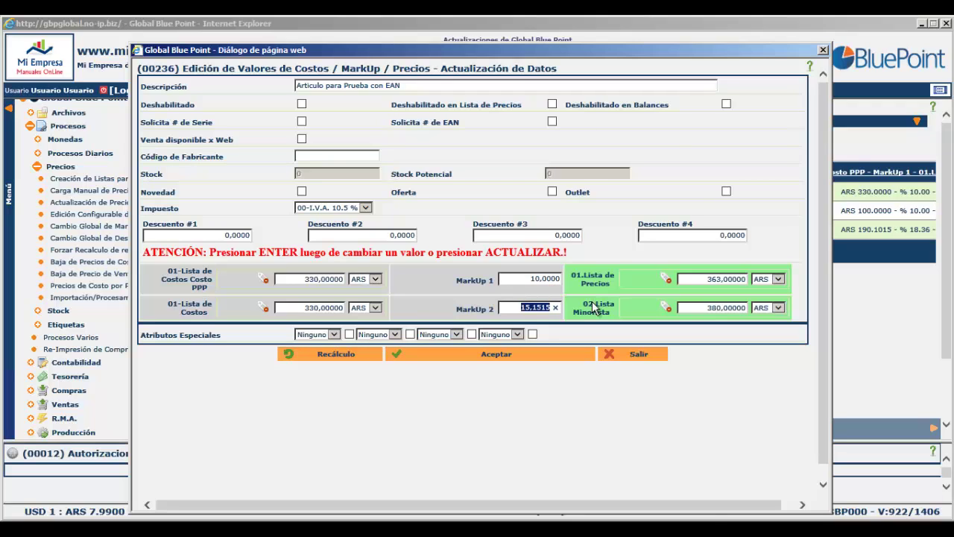
{"action": "type", "text": "12"}
{"action": "key", "text": "Return"}
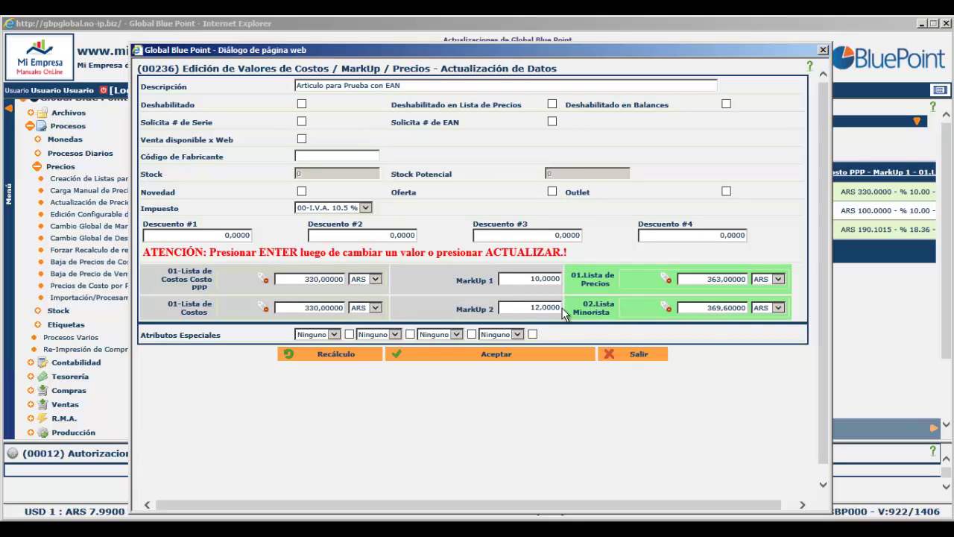
Set the article's MarkUp 1 to 20 and recalculate the prices.
{"action": "left_click", "coordinate": [515, 307]}
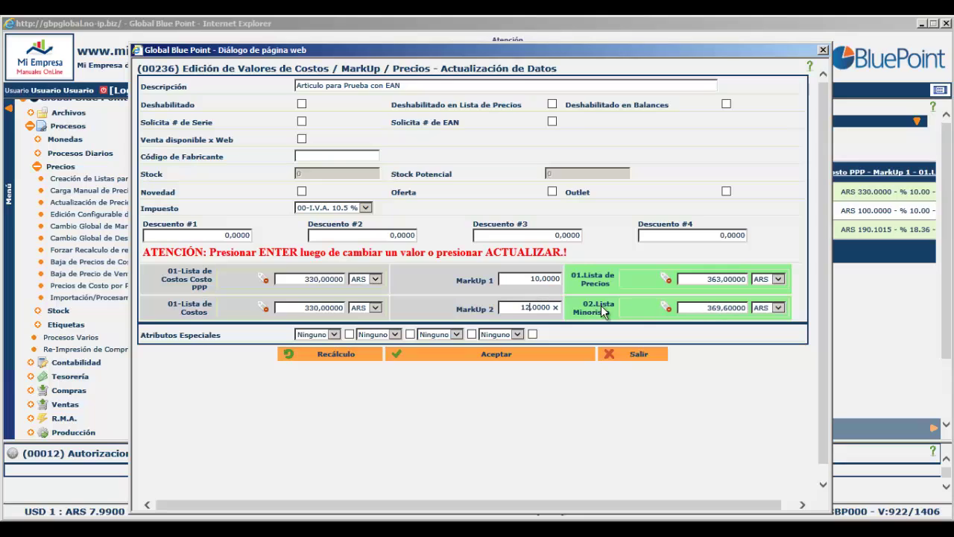
{"action": "left_click_drag", "start_coordinate": [527, 277], "coordinate": [595, 277]}
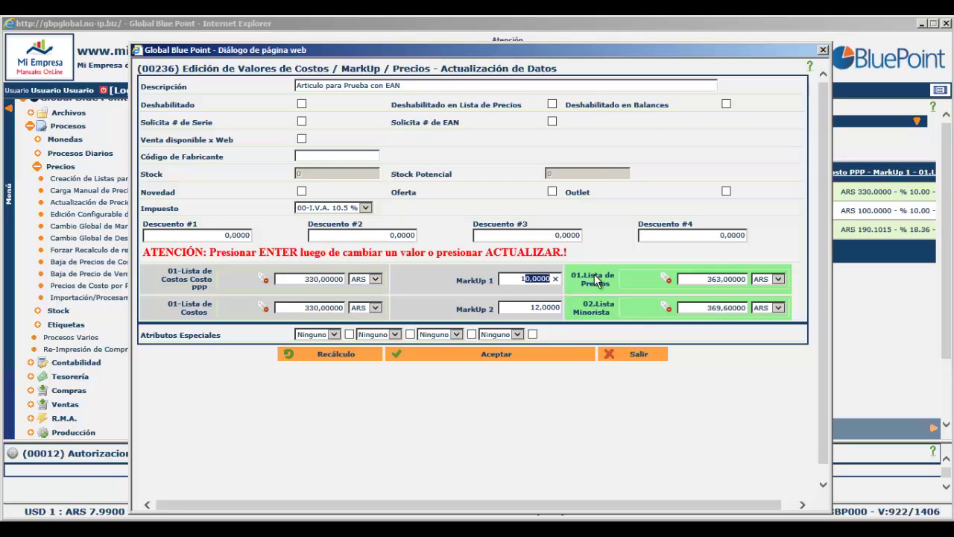
{"action": "left_click_drag", "start_coordinate": [513, 278], "coordinate": [569, 277]}
{"action": "type", "text": "20,0000"}
{"action": "left_click", "coordinate": [527, 307]}
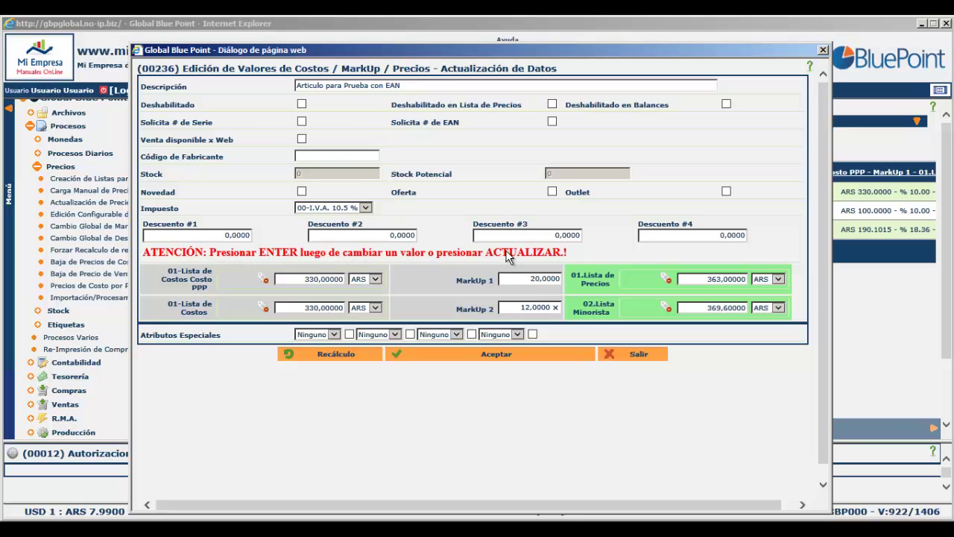
{"action": "left_click", "coordinate": [337, 355]}
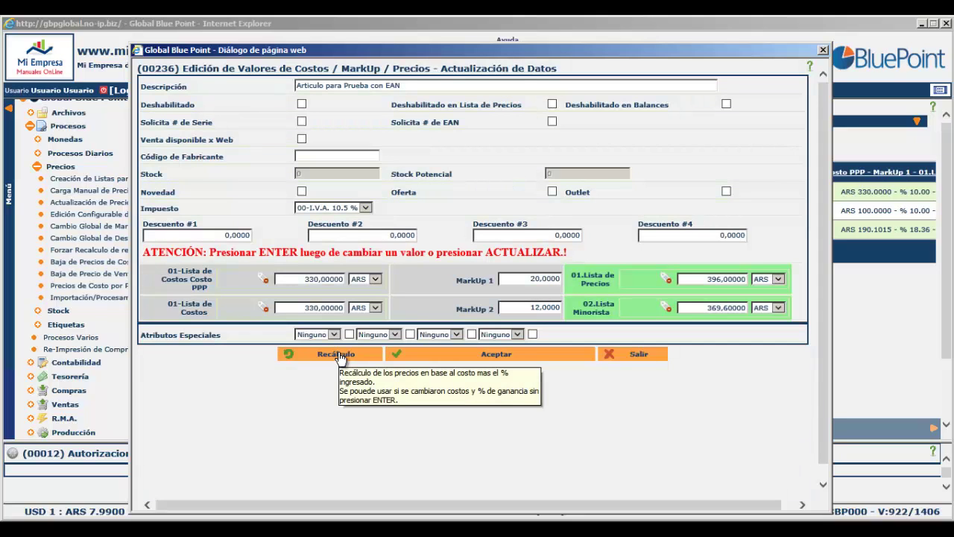
{"action": "left_click", "coordinate": [338, 355]}
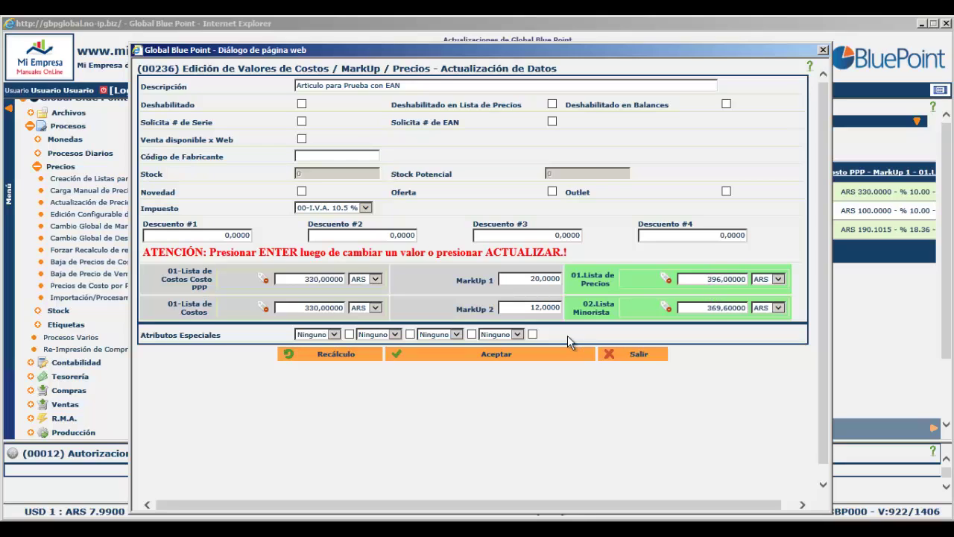
Set the article's MarkUp 2 to 13 and recalculate the prices.
{"action": "left_click", "coordinate": [524, 310]}
{"action": "type", "text": "13"}
{"action": "left_click", "coordinate": [530, 278]}
{"action": "left_click", "coordinate": [340, 353]}
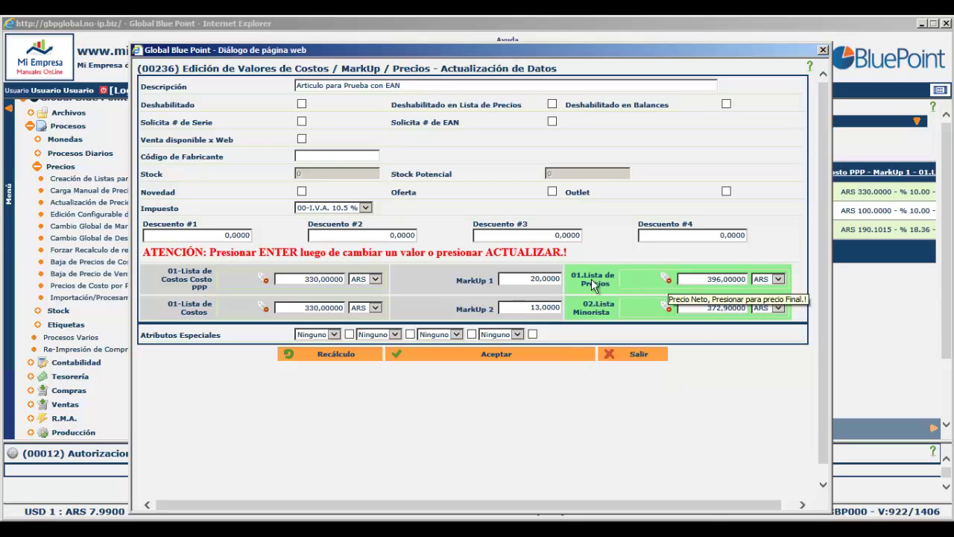
Switch the PPP cost and 01.Lista de Precios to final values, and set the 01.Lista de Precios final price to 480.
{"action": "left_click", "coordinate": [266, 283]}
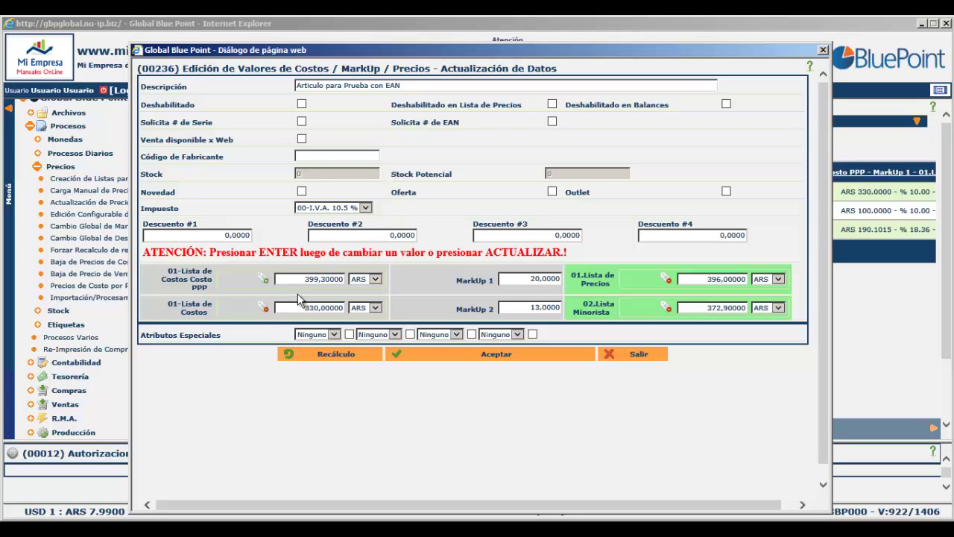
{"action": "left_click", "coordinate": [666, 278]}
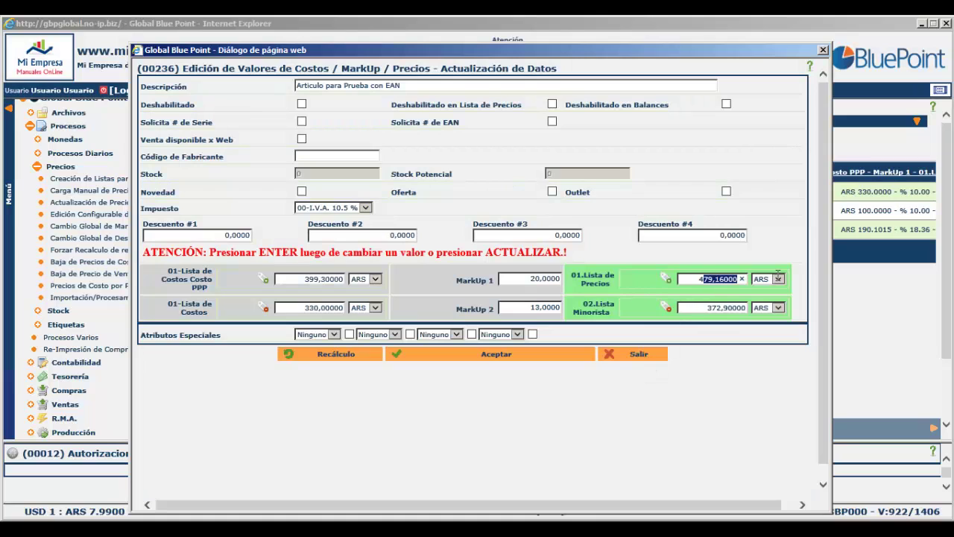
{"action": "left_click_drag", "start_coordinate": [746, 279], "coordinate": [701, 277]}
{"action": "type", "text": "80"}
{"action": "key", "text": "Return"}
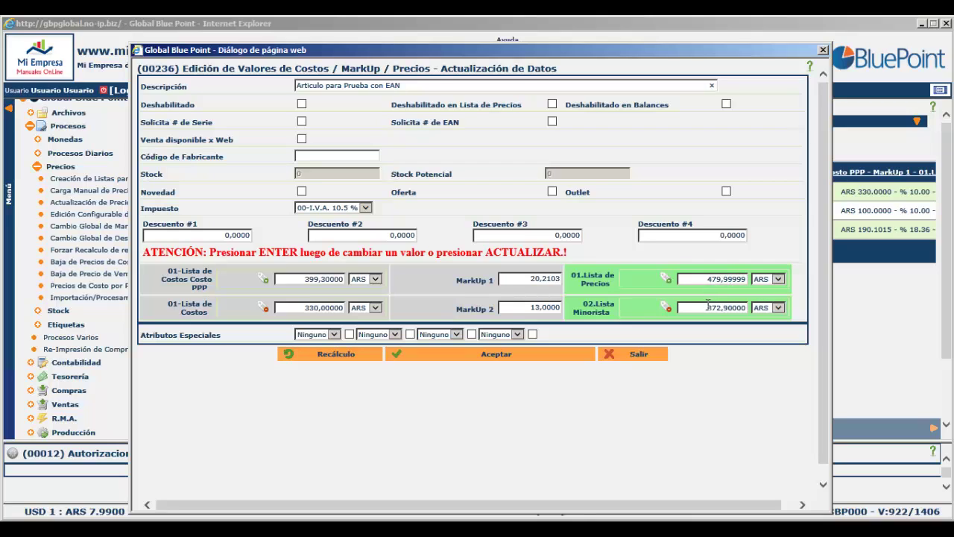
Set the article's 02.Lista Minorista price to 480.
{"action": "mouse_move", "coordinate": [706, 307]}
{"action": "left_mouse_down"}
{"action": "mouse_move", "coordinate": [738, 307]}
{"action": "mouse_move", "coordinate": [697, 307]}
{"action": "left_mouse_up"}
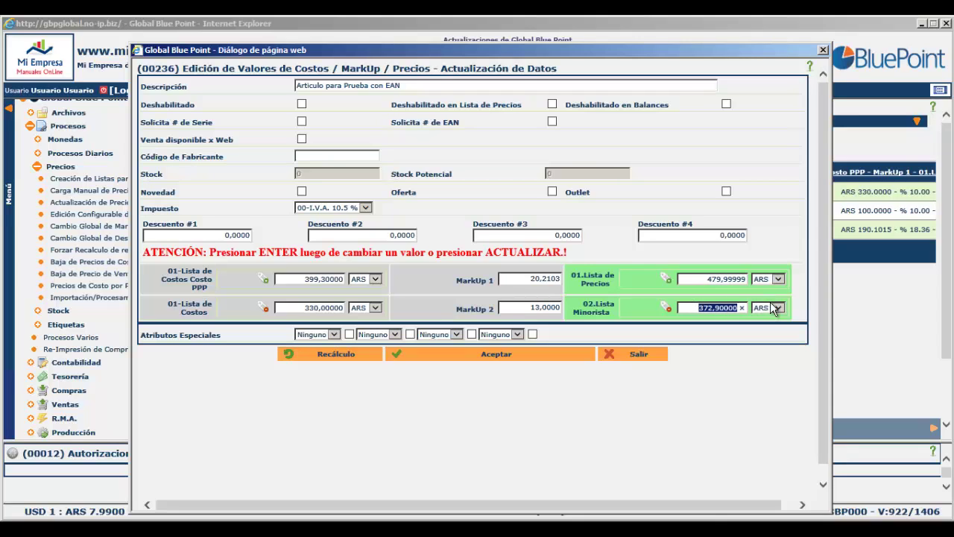
{"action": "type", "text": "480"}
{"action": "key", "text": "Return"}
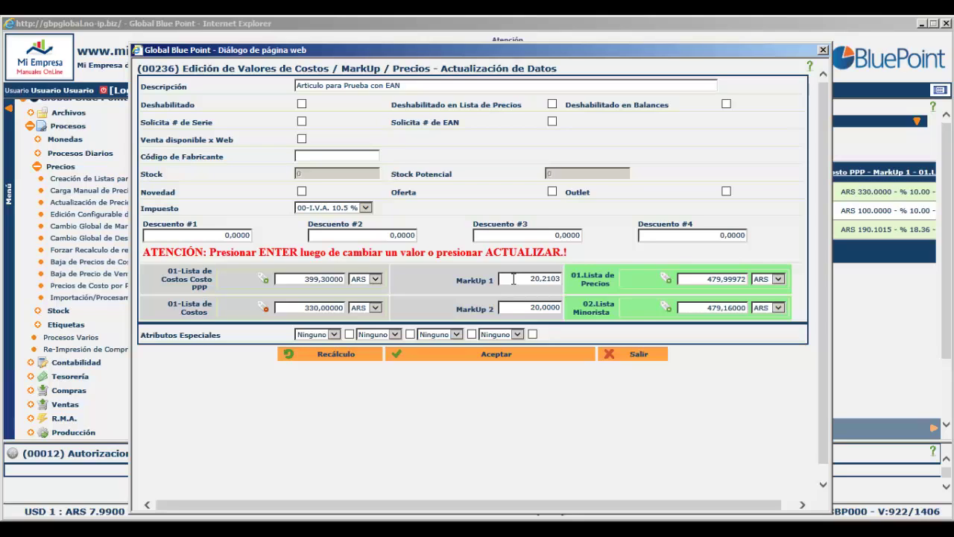
Switch both price lists and the PPP cost back to net values, and set Impuesto to 01-I.V.A. 21 %.
{"action": "left_click", "coordinate": [428, 88]}
{"action": "left_click", "coordinate": [666, 280]}
{"action": "left_click", "coordinate": [666, 307]}
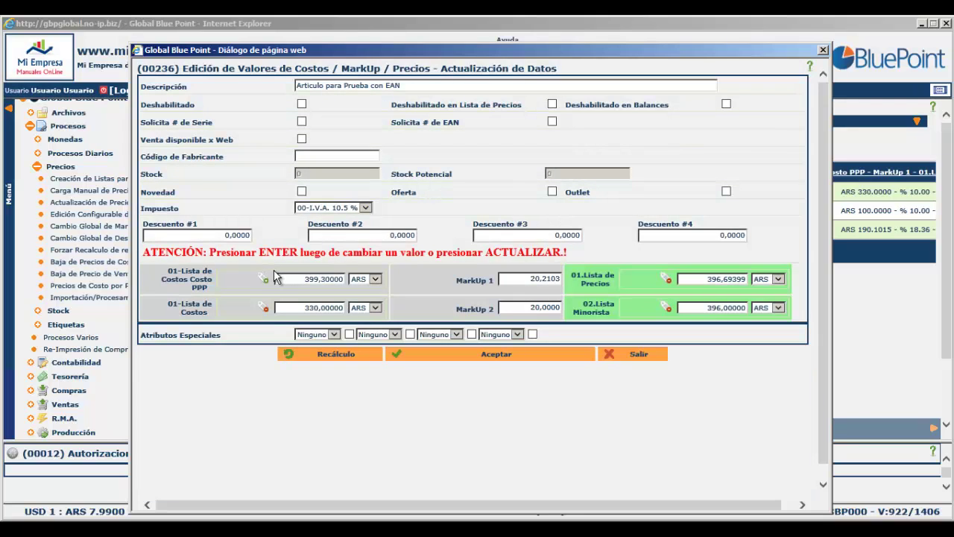
{"action": "left_click", "coordinate": [265, 279]}
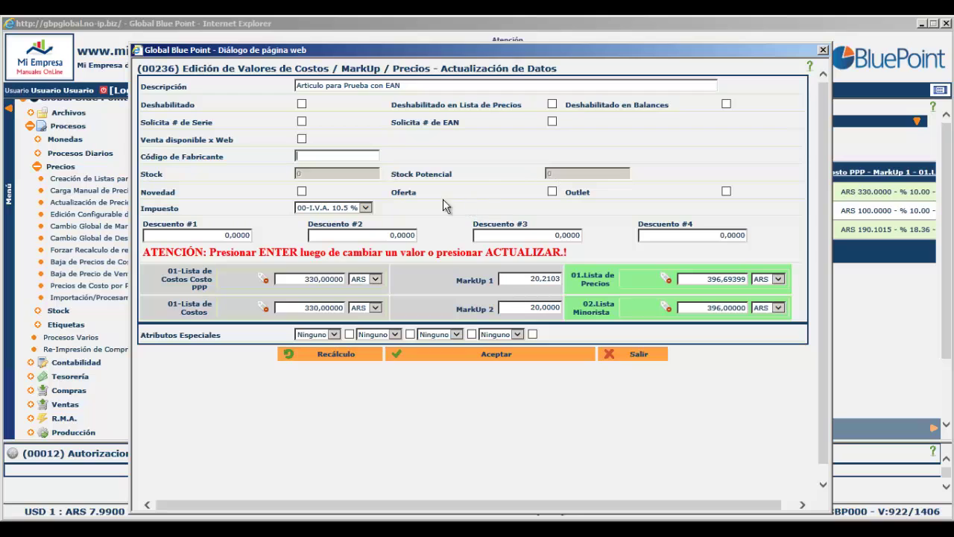
{"action": "left_click", "coordinate": [366, 209]}
{"action": "left_click", "coordinate": [365, 207]}
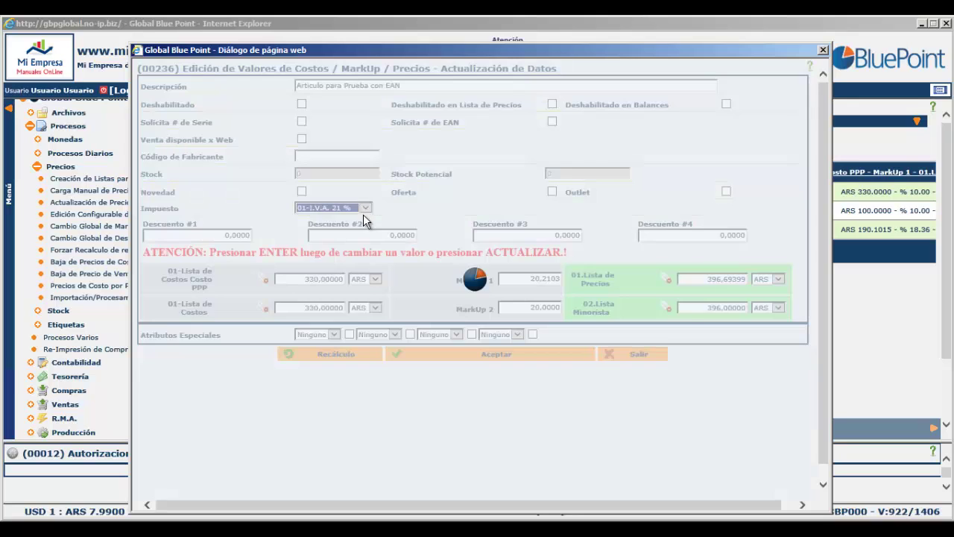
Try a final 01.Lista de Precios price with Impuesto 00-I.V.A. 10.5 % on article ART, discard the changes, and recheck the article.
{"action": "left_click", "coordinate": [421, 211]}
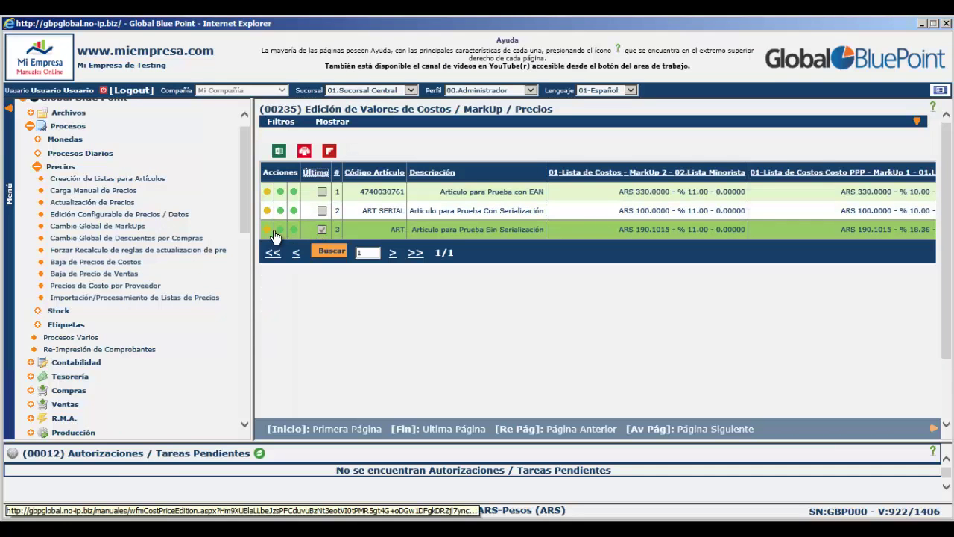
{"action": "left_click", "coordinate": [267, 230]}
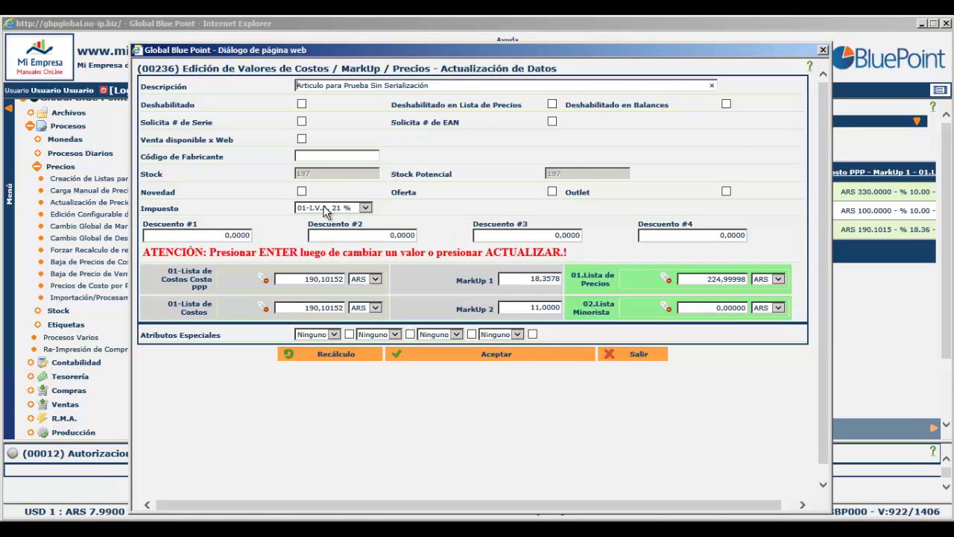
{"action": "left_click", "coordinate": [666, 281]}
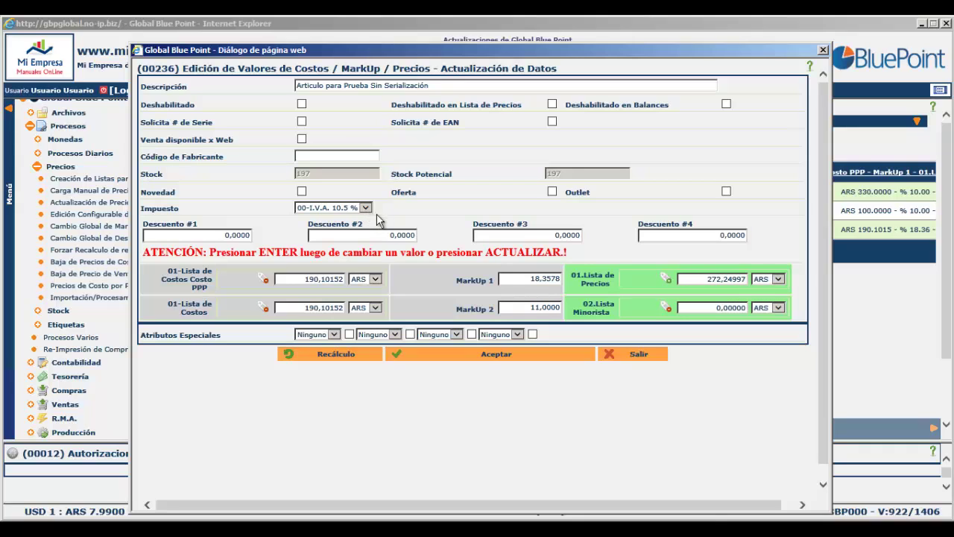
{"action": "left_click", "coordinate": [639, 355]}
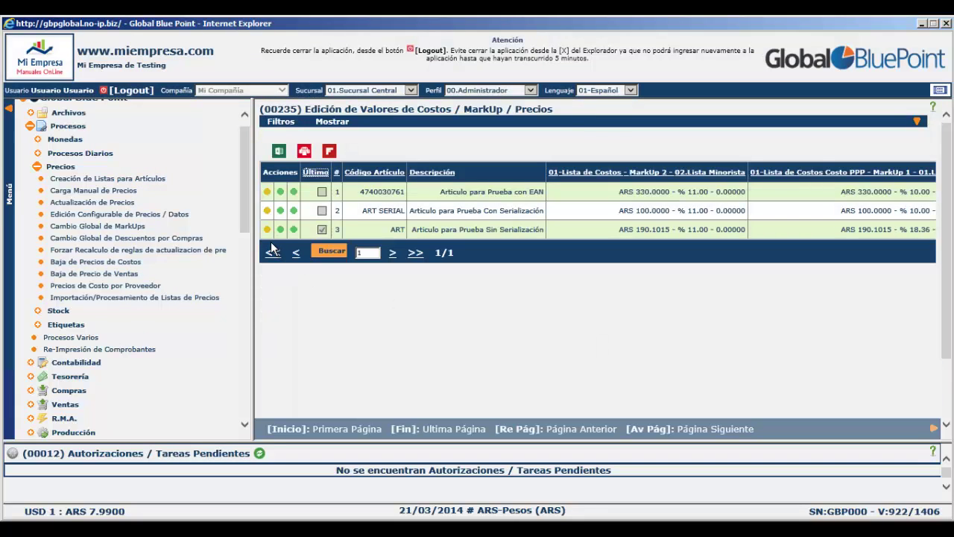
{"action": "left_click", "coordinate": [266, 230]}
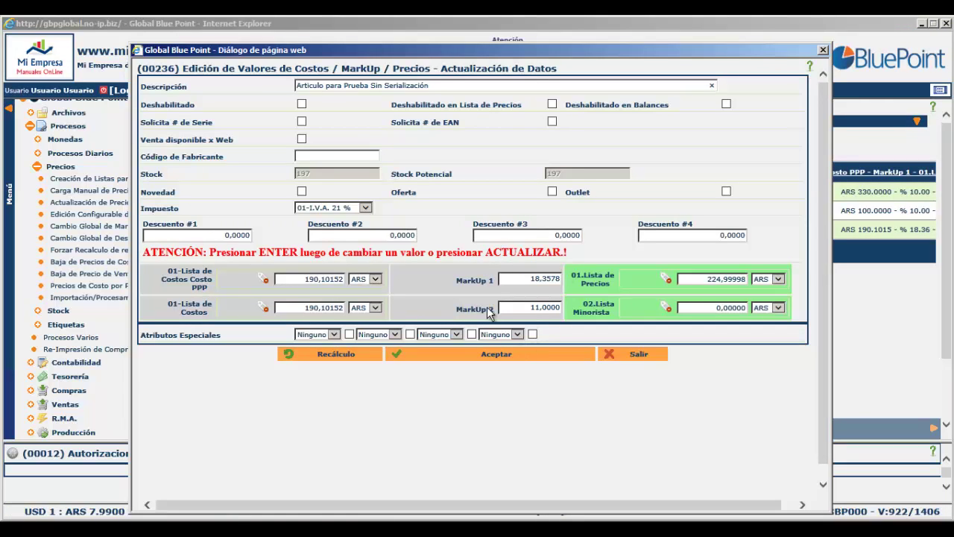
{"action": "left_click", "coordinate": [630, 358]}
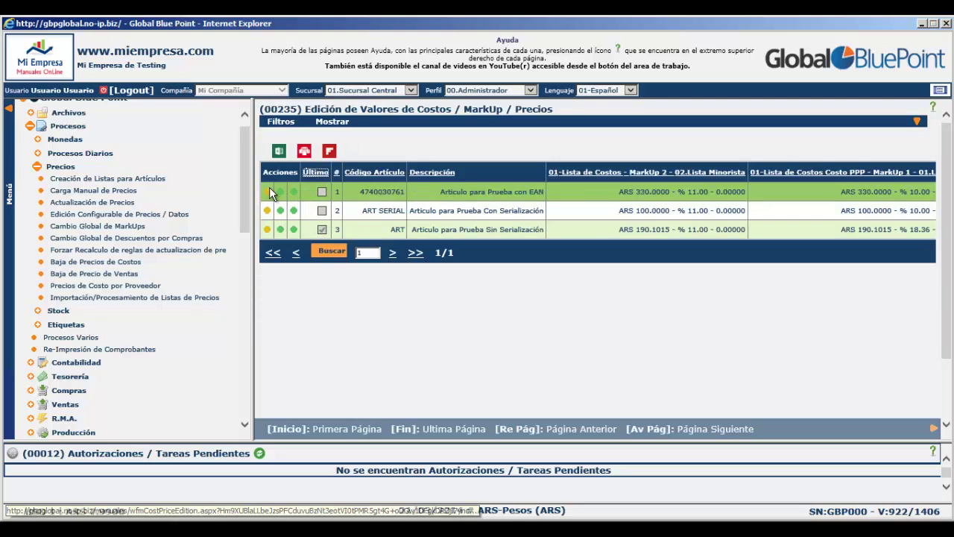
Add an asterisk to the description of Articulo para Prueba con EAN and save it, reopen the article, remove the asterisk and save again.
{"action": "left_click", "coordinate": [269, 188]}
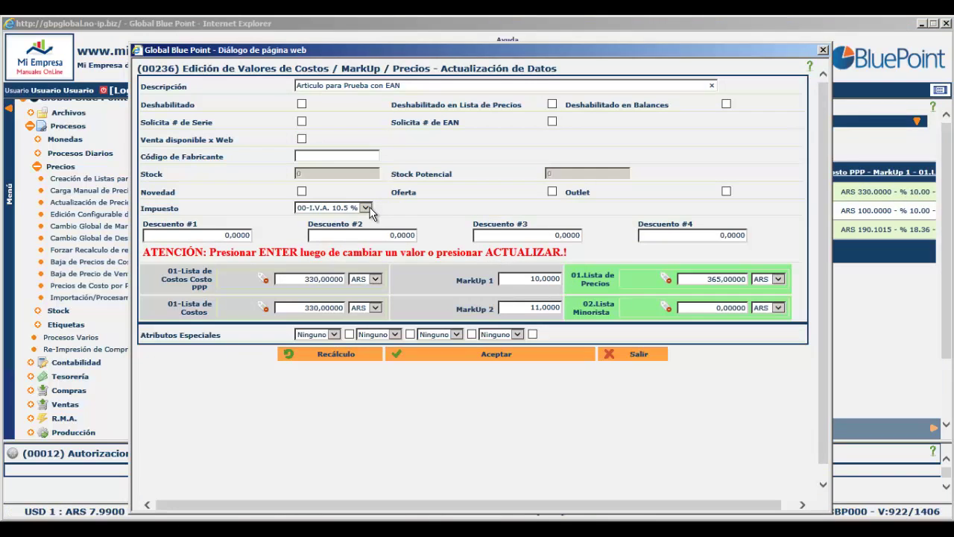
{"action": "left_click", "coordinate": [469, 356]}
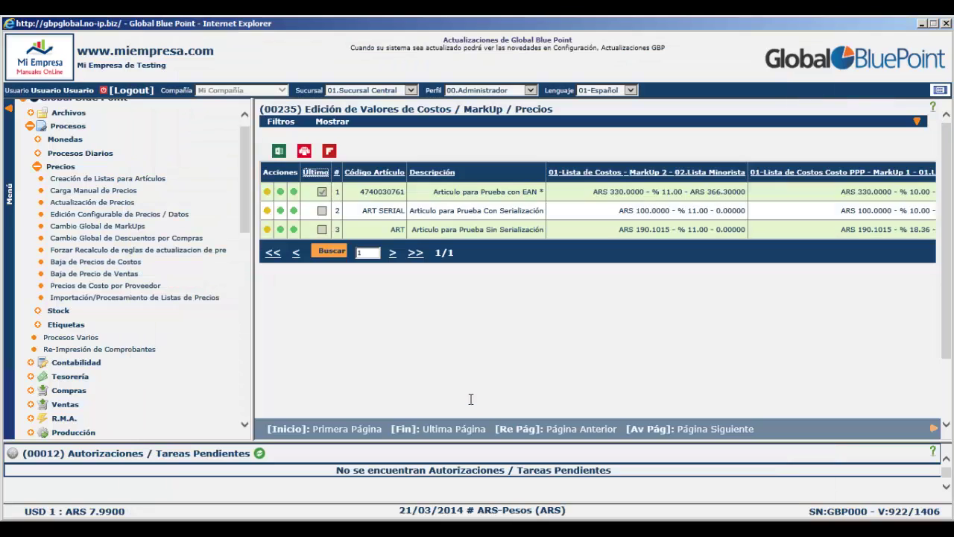
{"action": "left_click", "coordinate": [266, 192]}
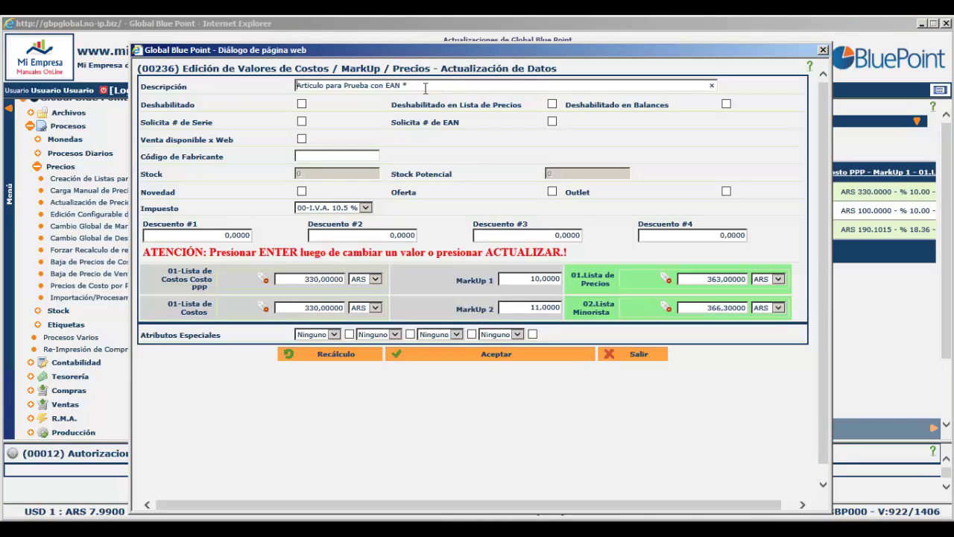
{"action": "left_click", "coordinate": [425, 88]}
{"action": "left_click", "coordinate": [485, 359]}
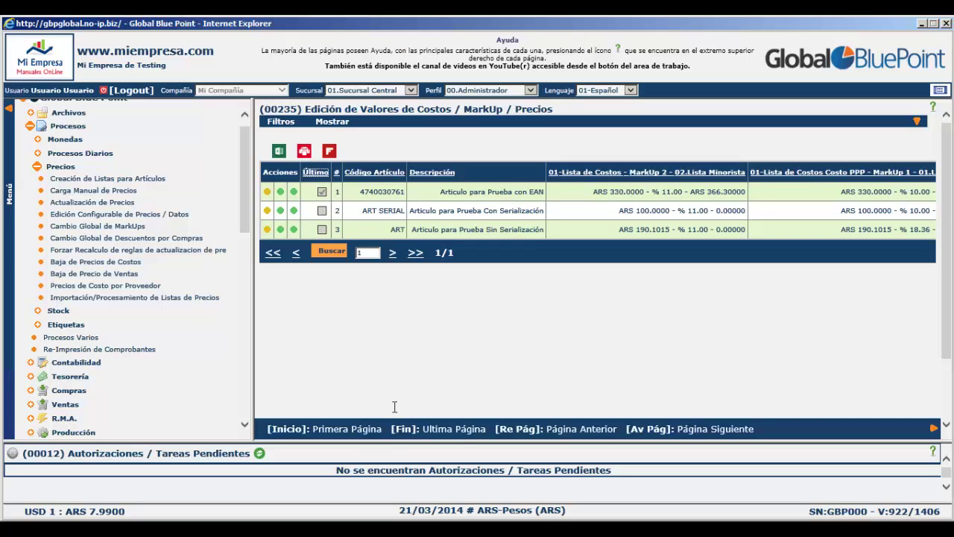
Examine the articles grid's disabled flags, discounts, and cost, markup and price columns for both price lists.
{"action": "left_click", "coordinate": [933, 428]}
{"action": "scroll", "coordinate": [549, 389], "scroll_direction": "down", "scroll_amount": 2}
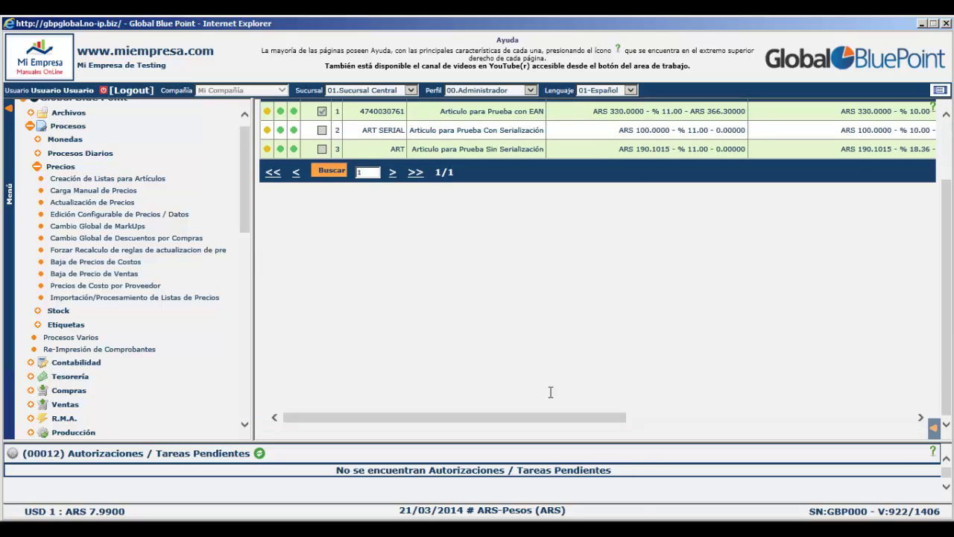
{"action": "left_click_drag", "start_coordinate": [541, 419], "coordinate": [905, 397]}
{"action": "scroll", "coordinate": [879, 272], "scroll_direction": "up", "scroll_amount": 2}
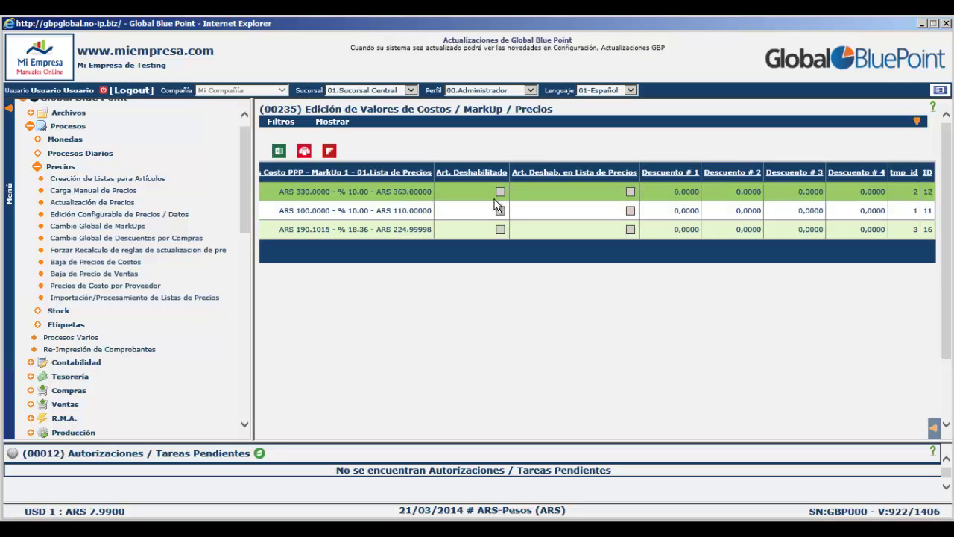
{"action": "scroll", "coordinate": [753, 239], "scroll_direction": "down", "scroll_amount": 2}
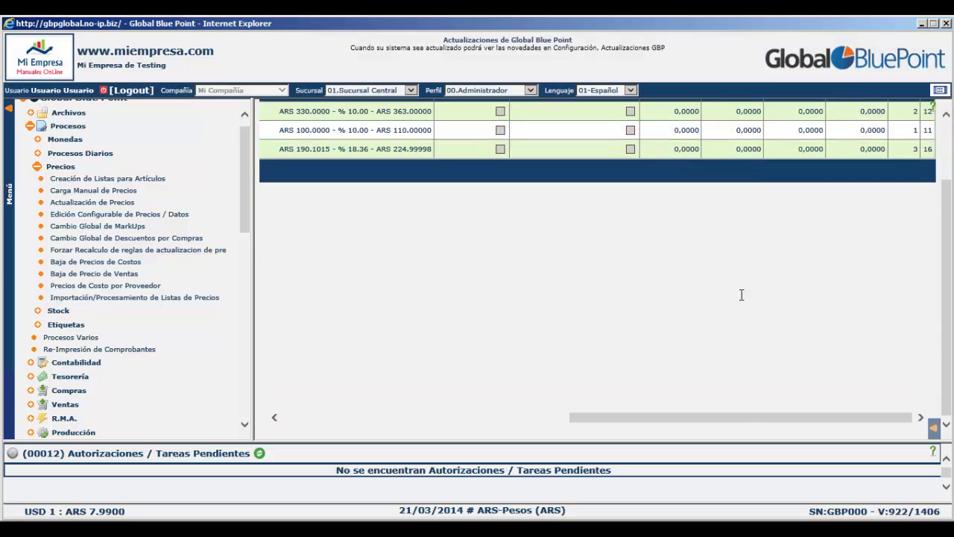
{"action": "left_click_drag", "start_coordinate": [738, 421], "coordinate": [370, 420]}
{"action": "scroll", "coordinate": [689, 175], "scroll_direction": "up", "scroll_amount": 2}
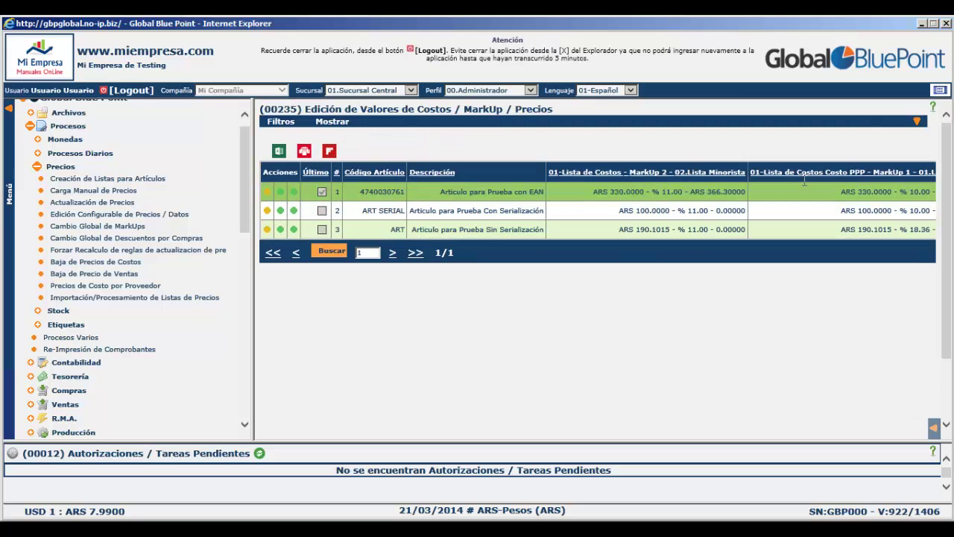
{"action": "left_click", "coordinate": [647, 193]}
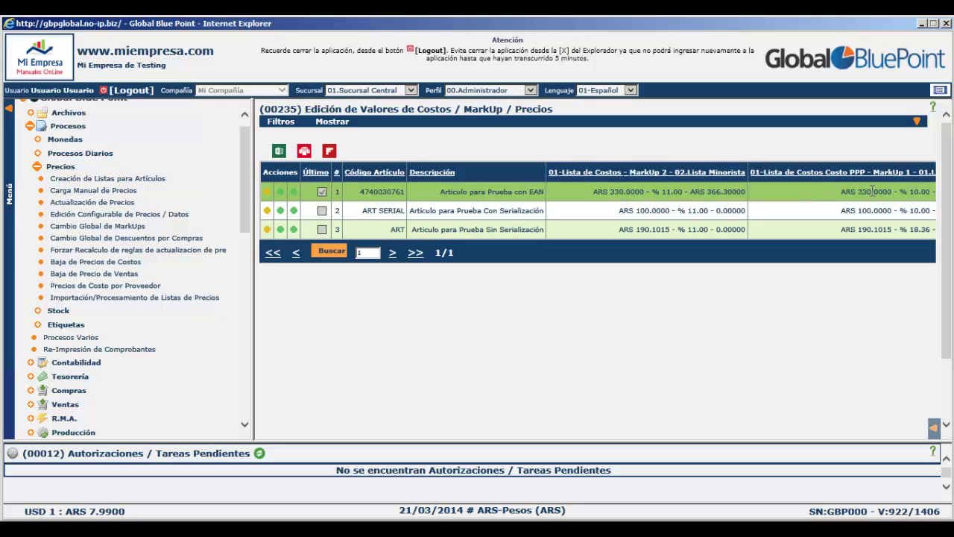